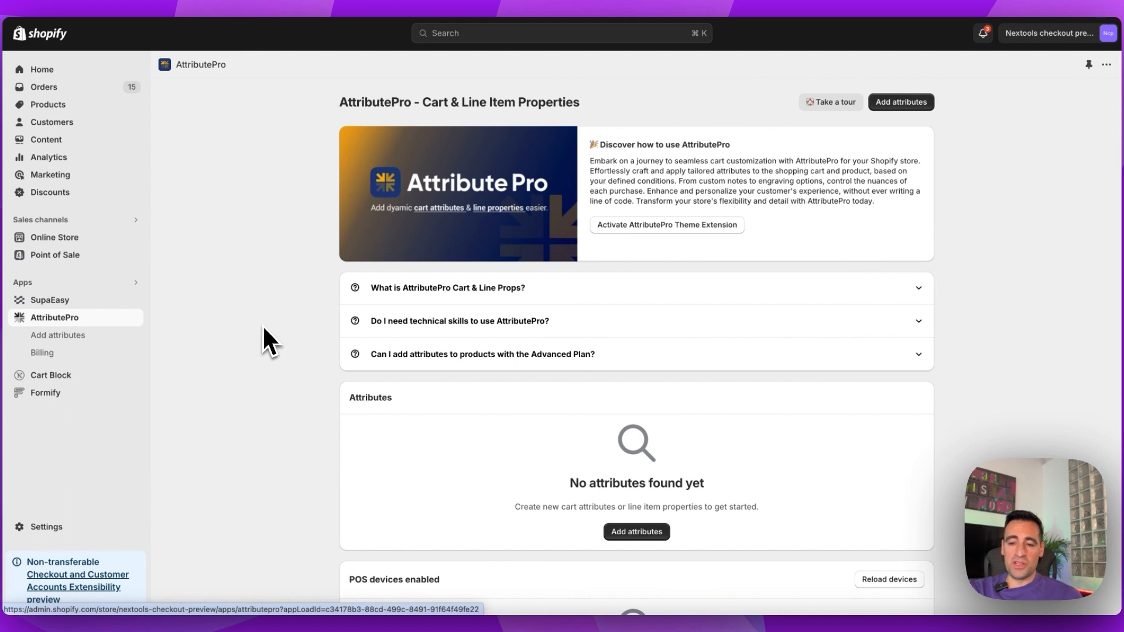
- Sync this POS device with AttributePro through the POS Attributes tile in the mobile POS app
scroll(264, 328, "down", 3)
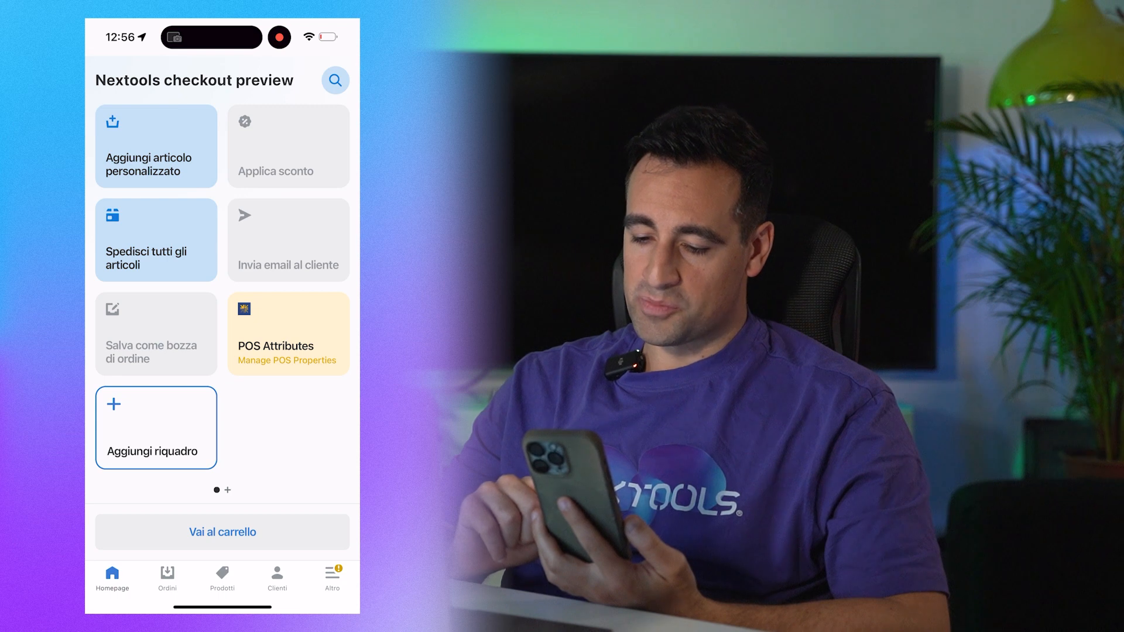
left_click(288, 333)
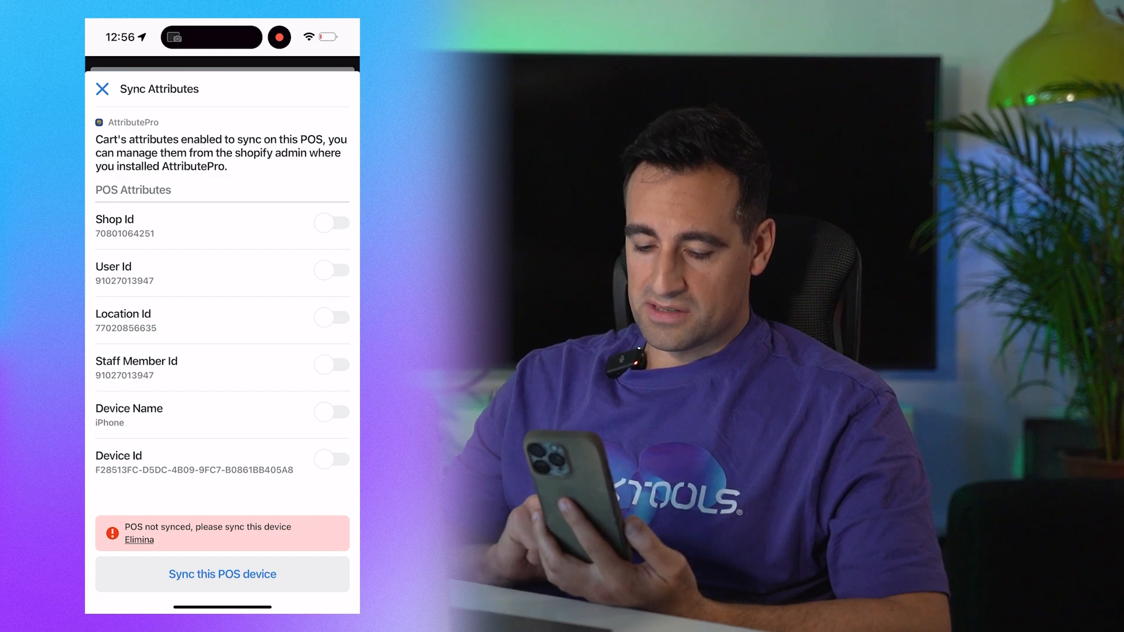
left_click(223, 574)
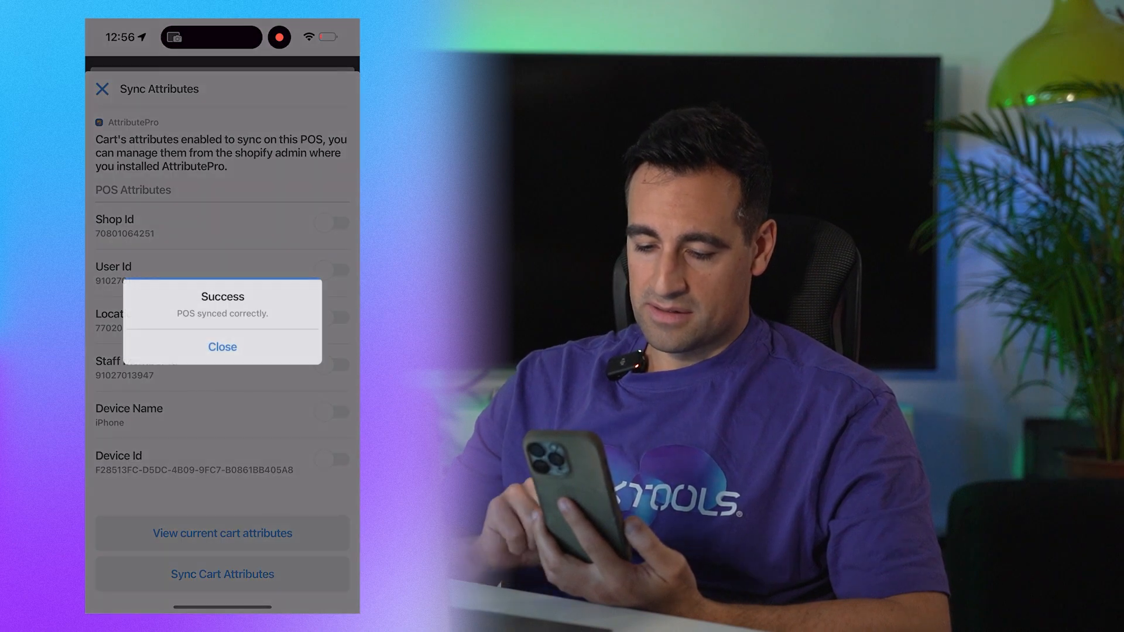
left_click(222, 346)
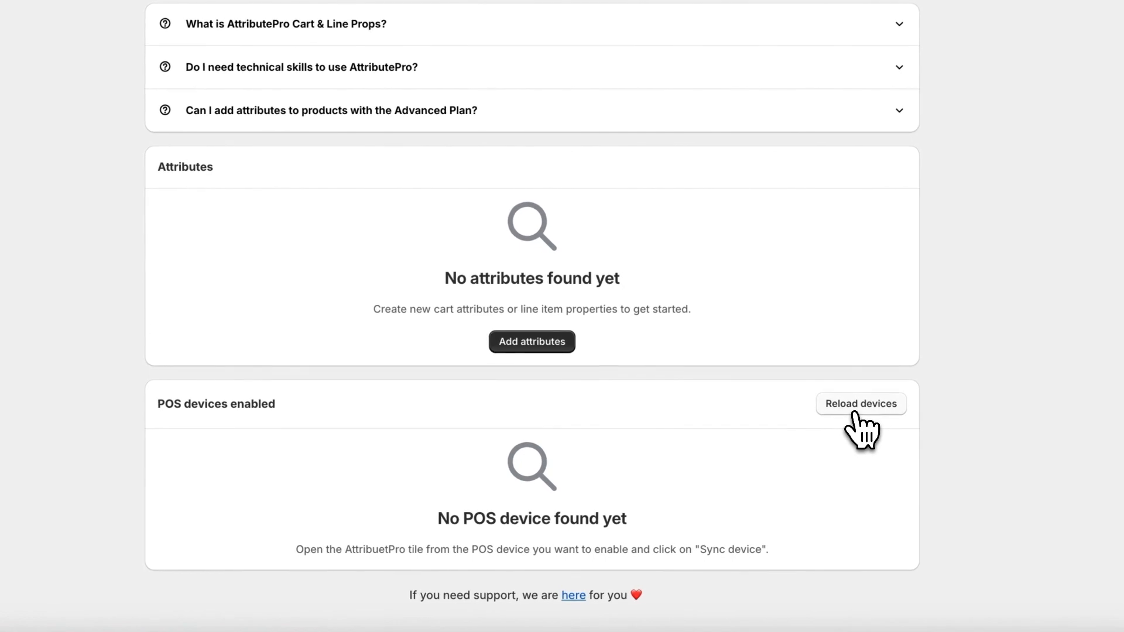
- Reload the enabled POS devices in the Shopify admin, open the synced device, and enable and save its locationId attribute
left_click(859, 410)
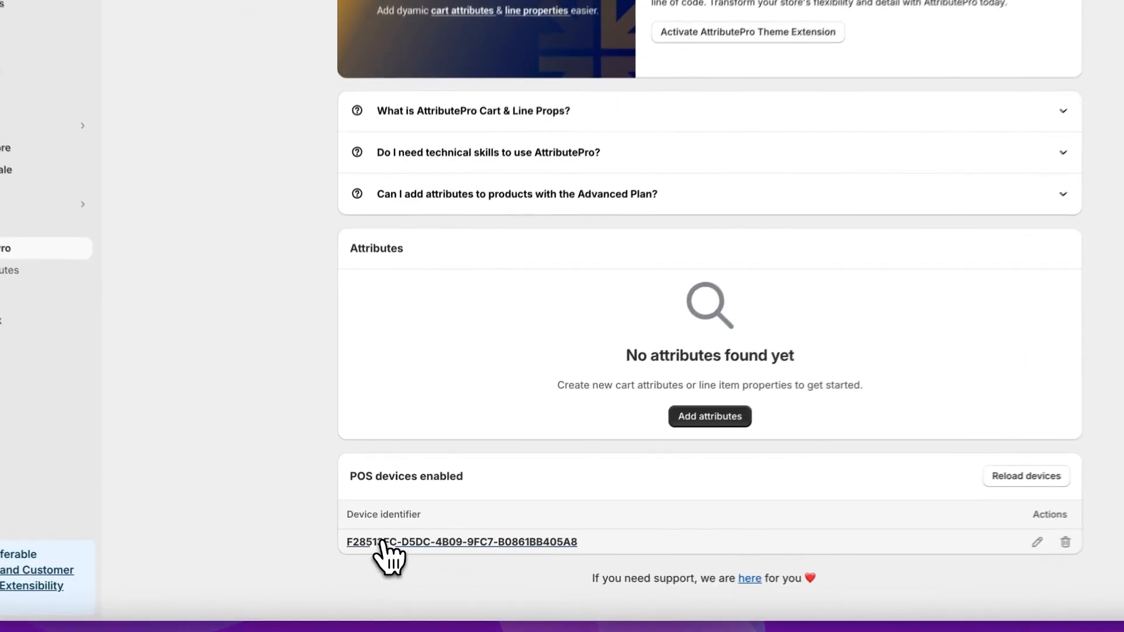
left_click(374, 552)
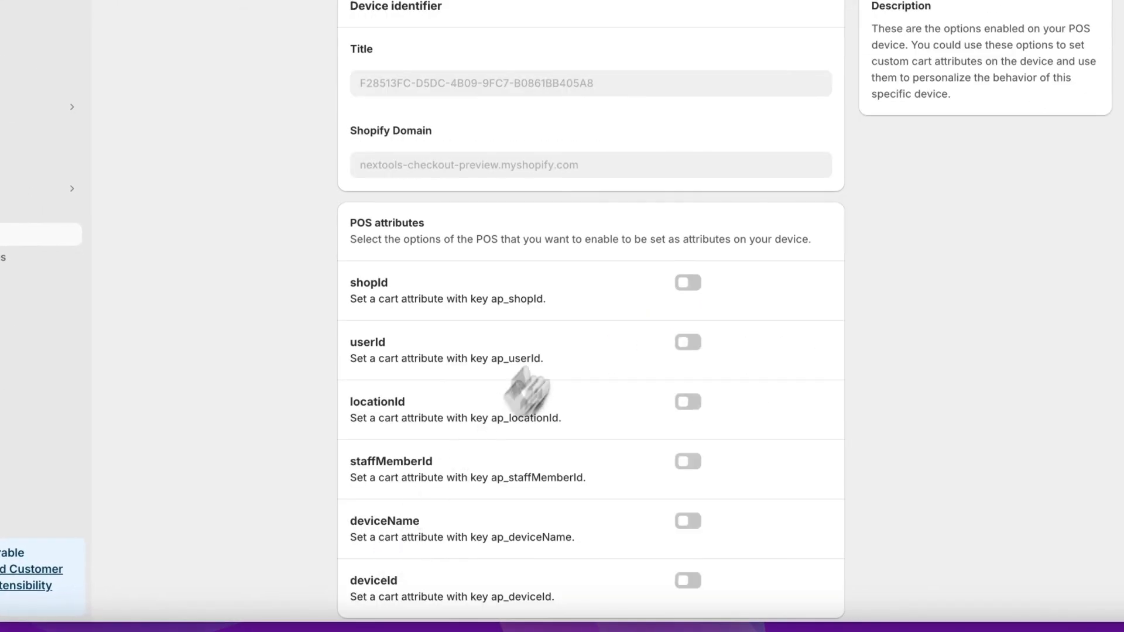
scroll(593, 293, "down", 2)
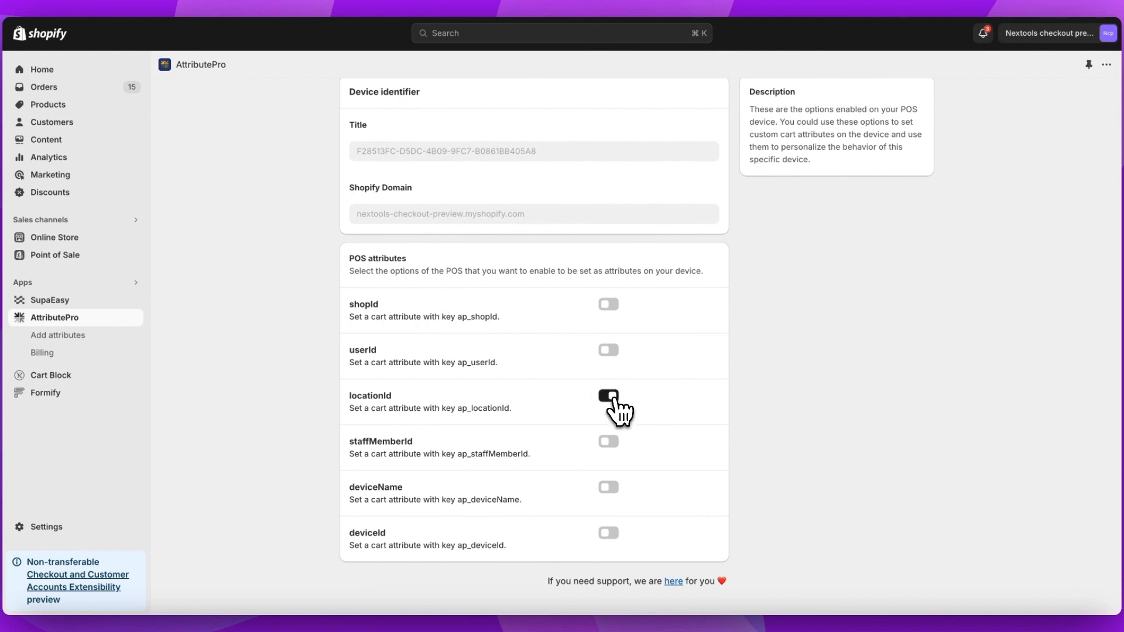
scroll(615, 410, "up", 2)
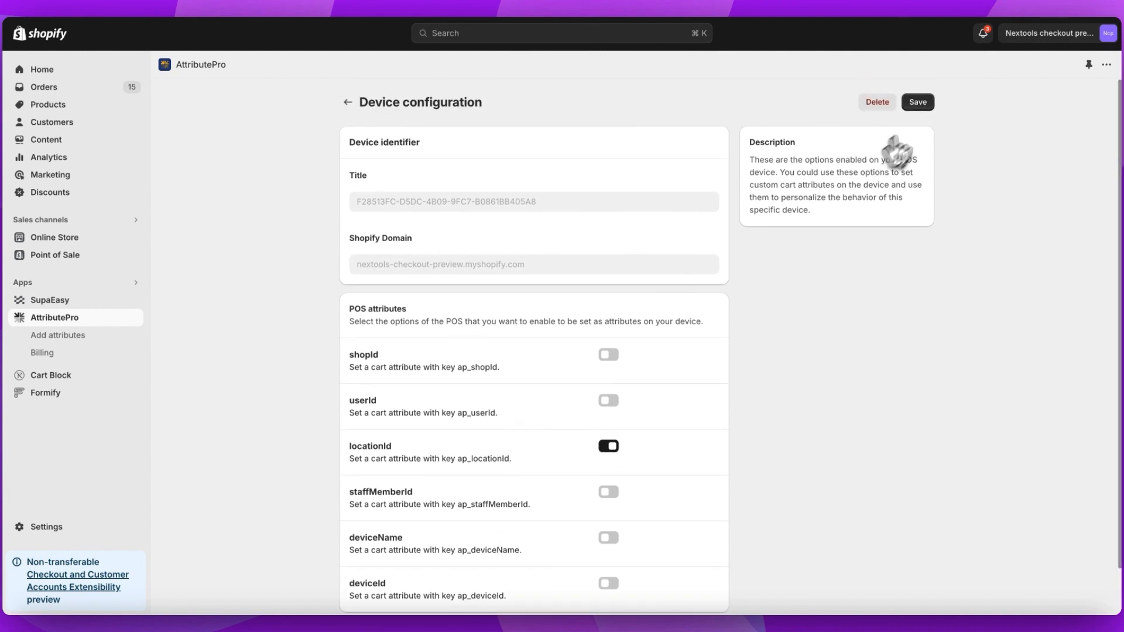
left_click(918, 104)
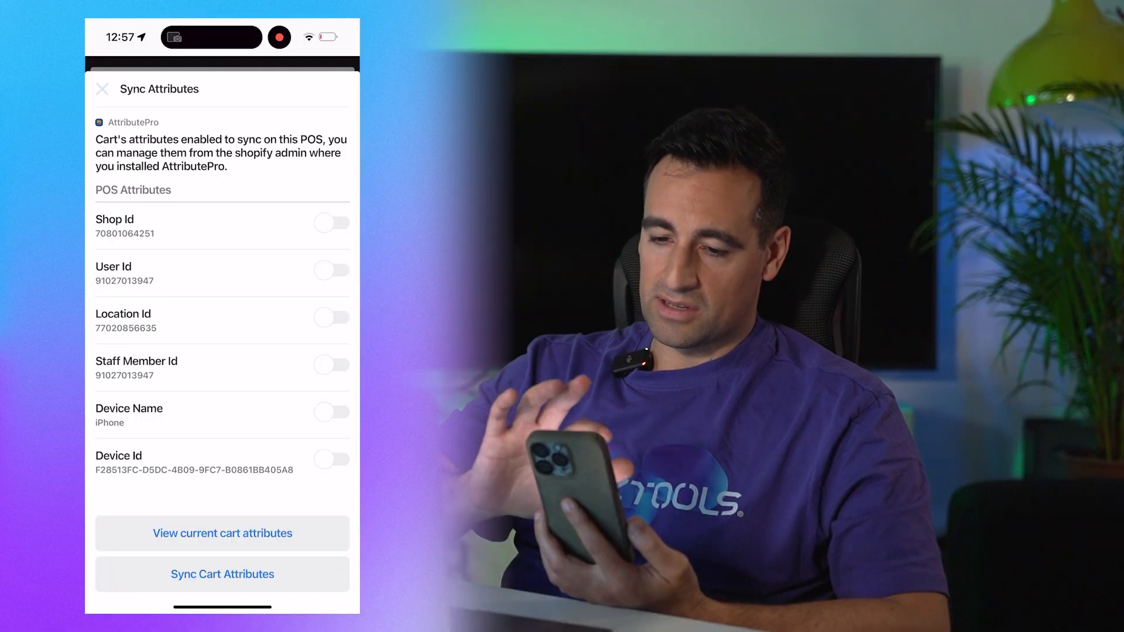
- Close and reopen the POS Attributes tile in the mobile POS app to refresh the enabled attributes
left_click(102, 89)
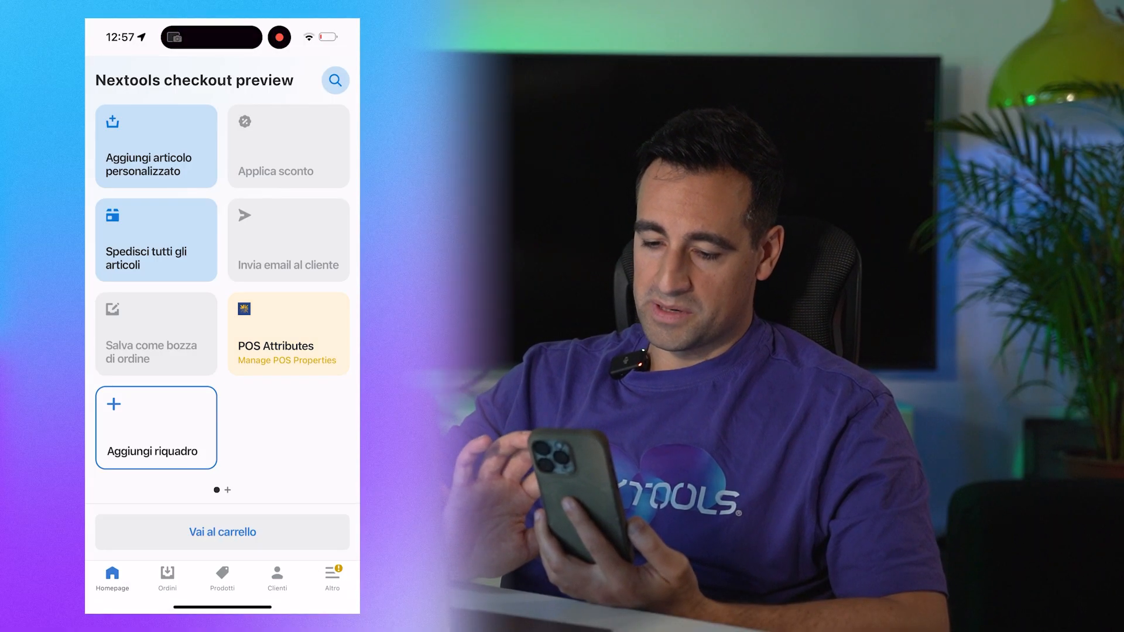
left_click(289, 334)
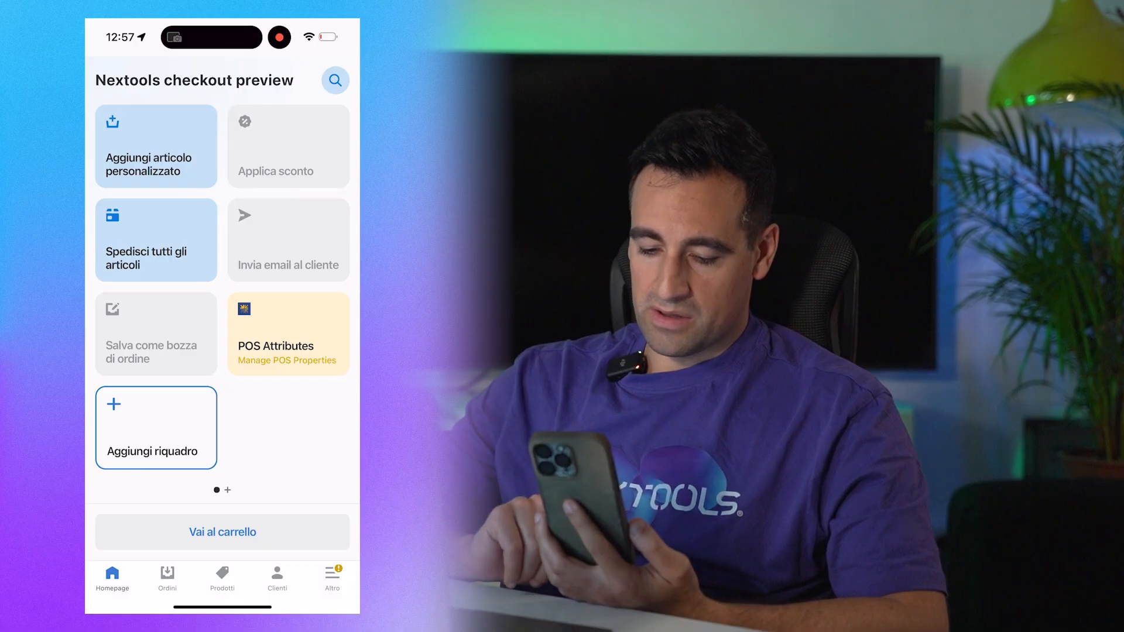
- Add the Blu Plastic recycled T-shirt in the SMALL variant to the POS cart
left_click(223, 579)
left_click(223, 347)
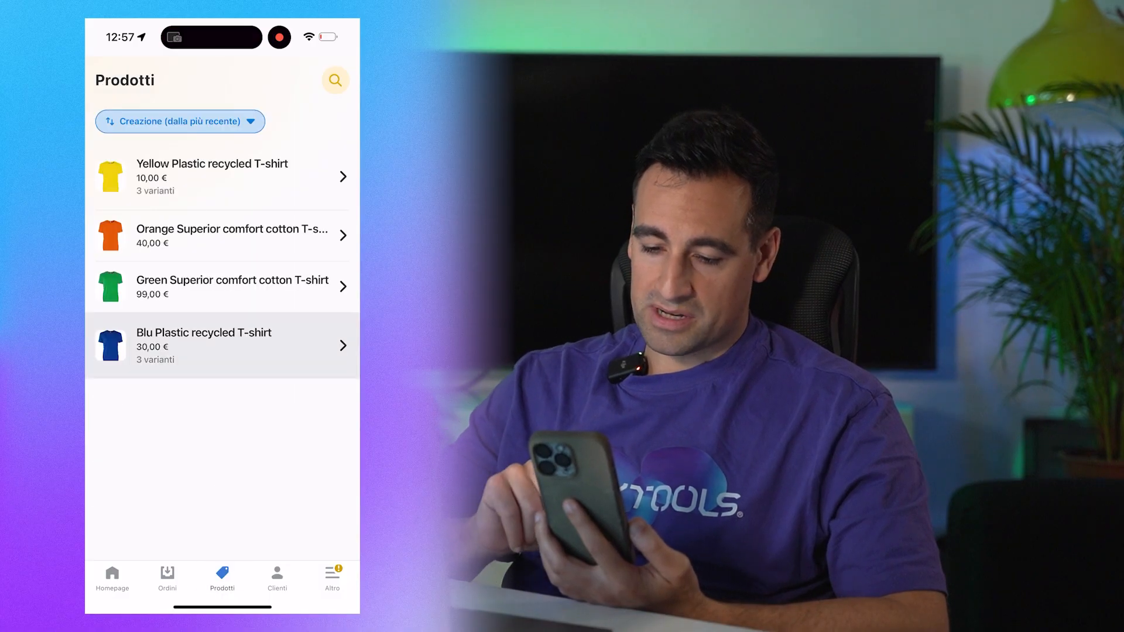
left_click(223, 246)
left_click(222, 535)
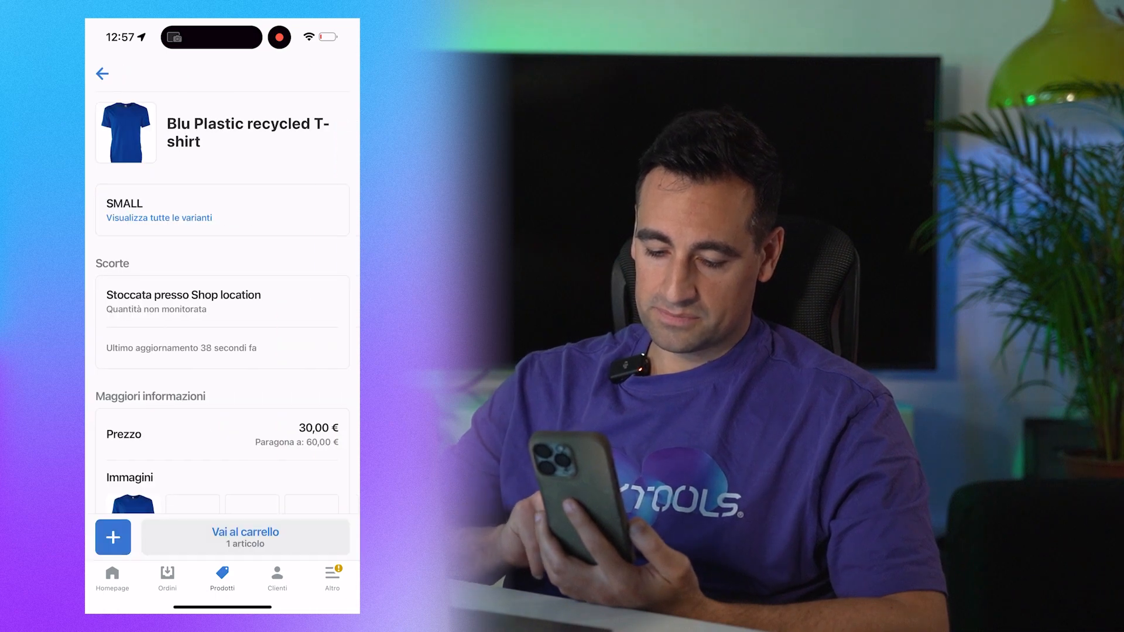
- Return to the POS home screen and sync the cart attributes through the POS Attributes tile
left_click(168, 578)
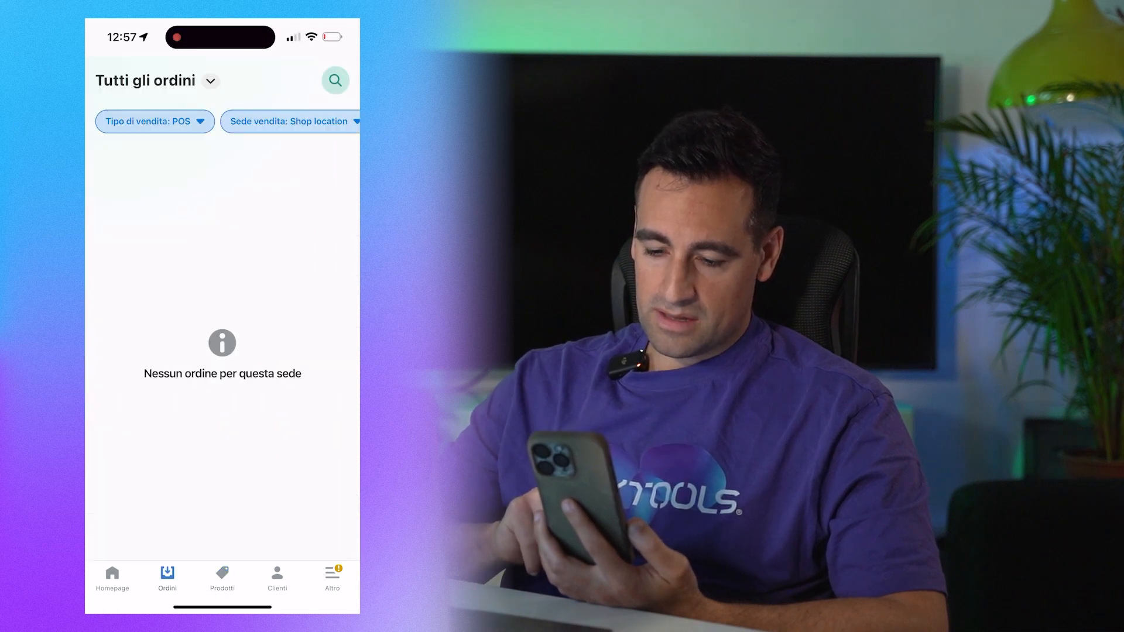
left_click(223, 578)
left_click(113, 578)
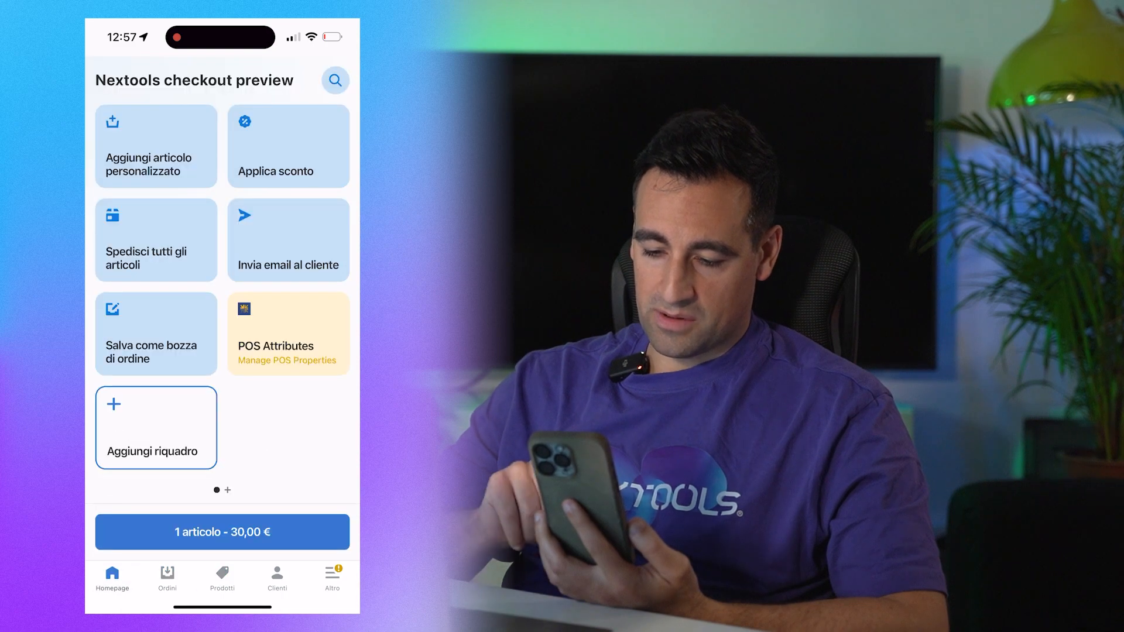
left_click(288, 334)
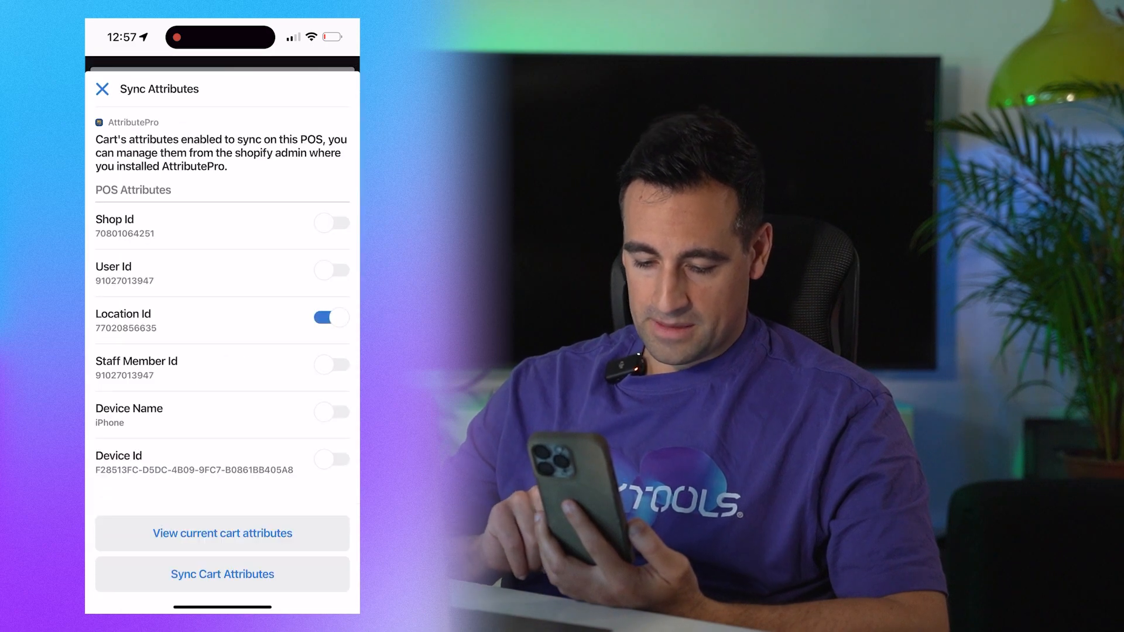
left_click(223, 575)
left_click(222, 346)
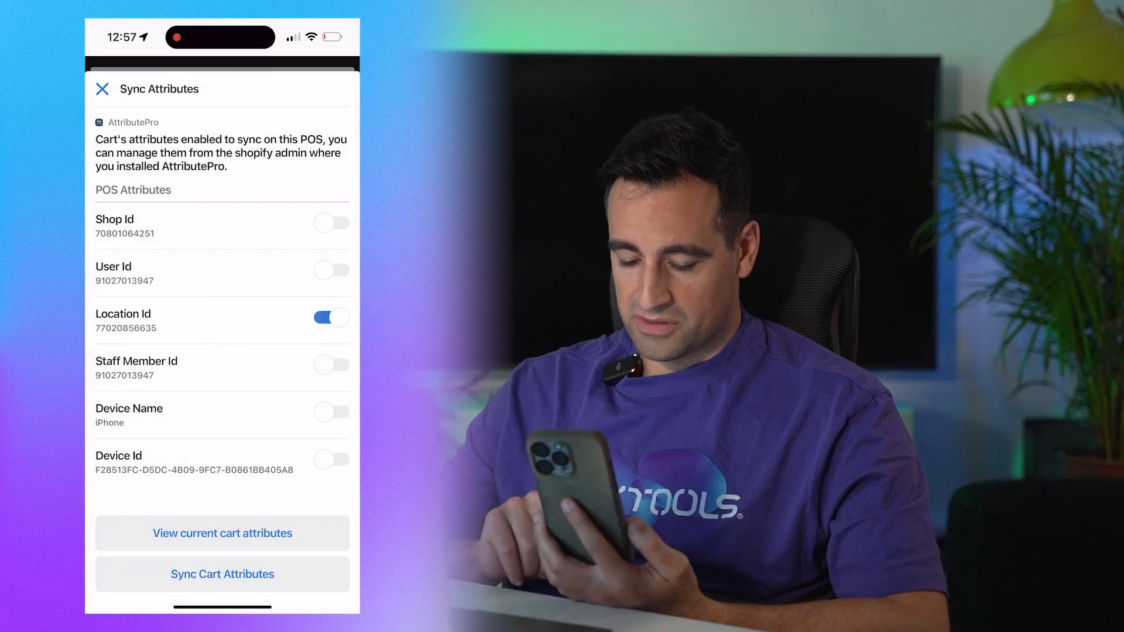
- View the current cart attributes on the POS device and close the Sync Attributes sheet
left_click(223, 534)
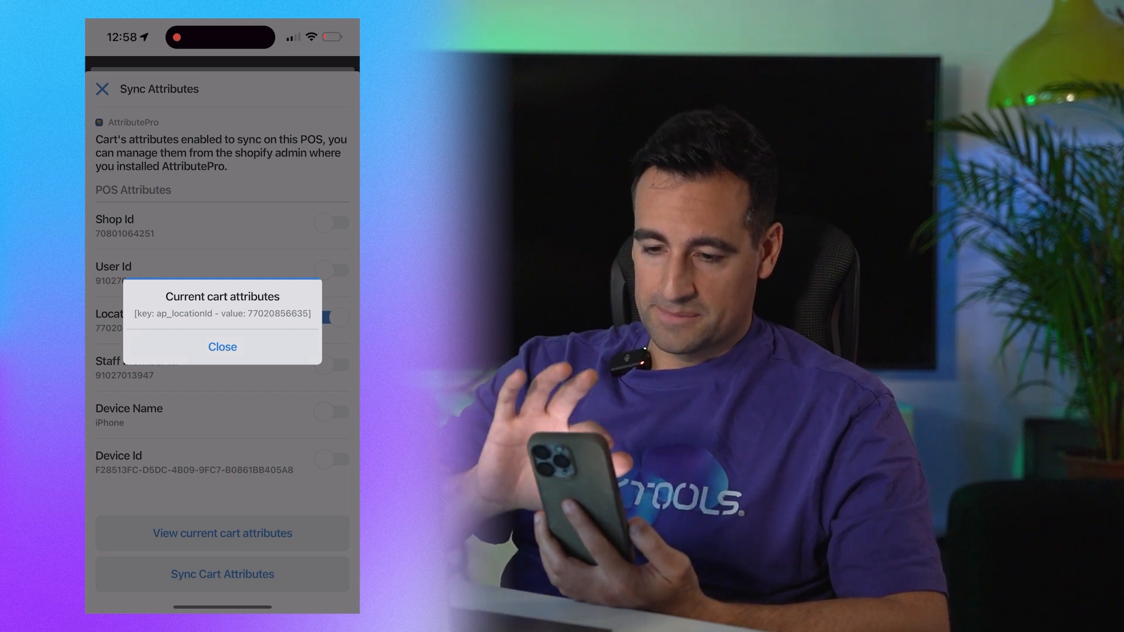
left_click(223, 347)
left_click(102, 89)
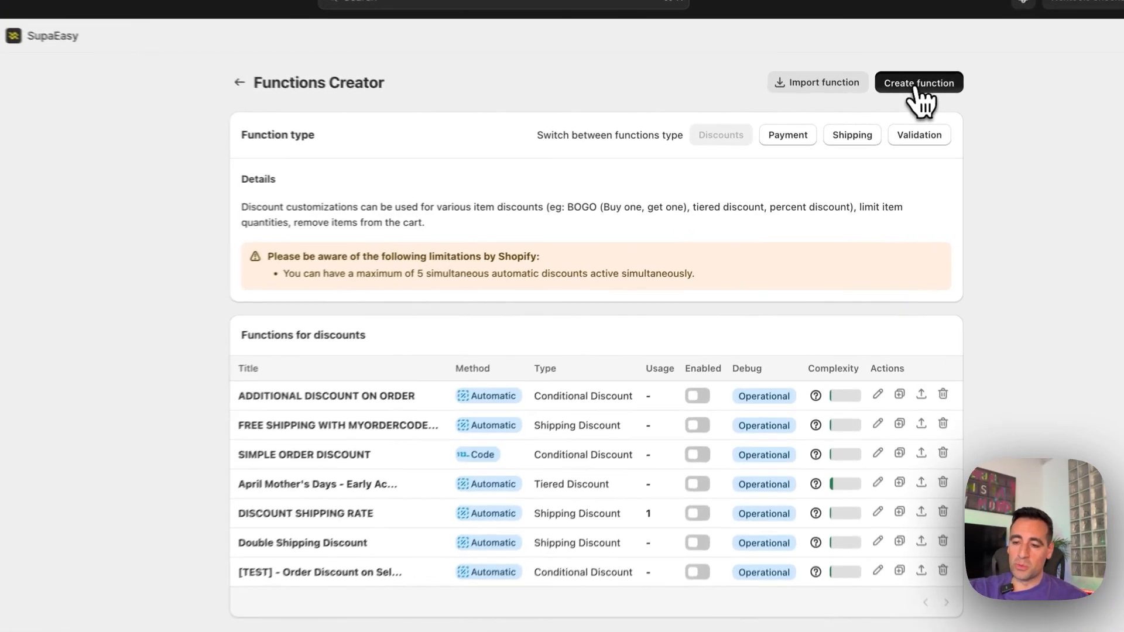
- Create a new discount function in SupaEasy and name its campaign POS DISCOUNT ORDER
left_click(917, 88)
left_click(650, 196)
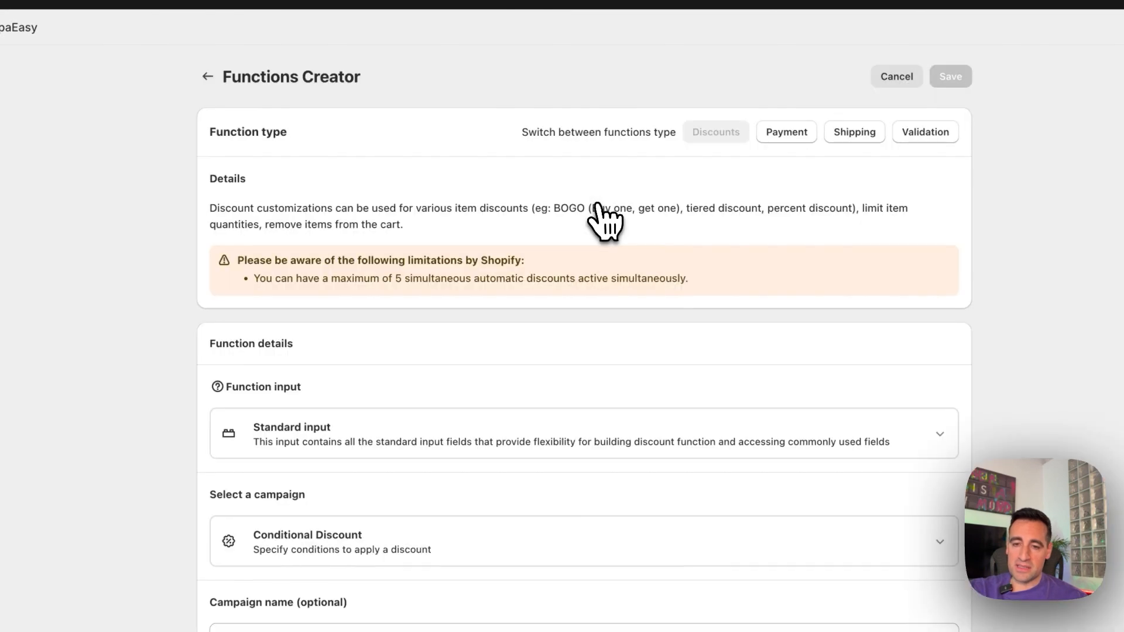
scroll(582, 241, "down", 3)
left_click(378, 460)
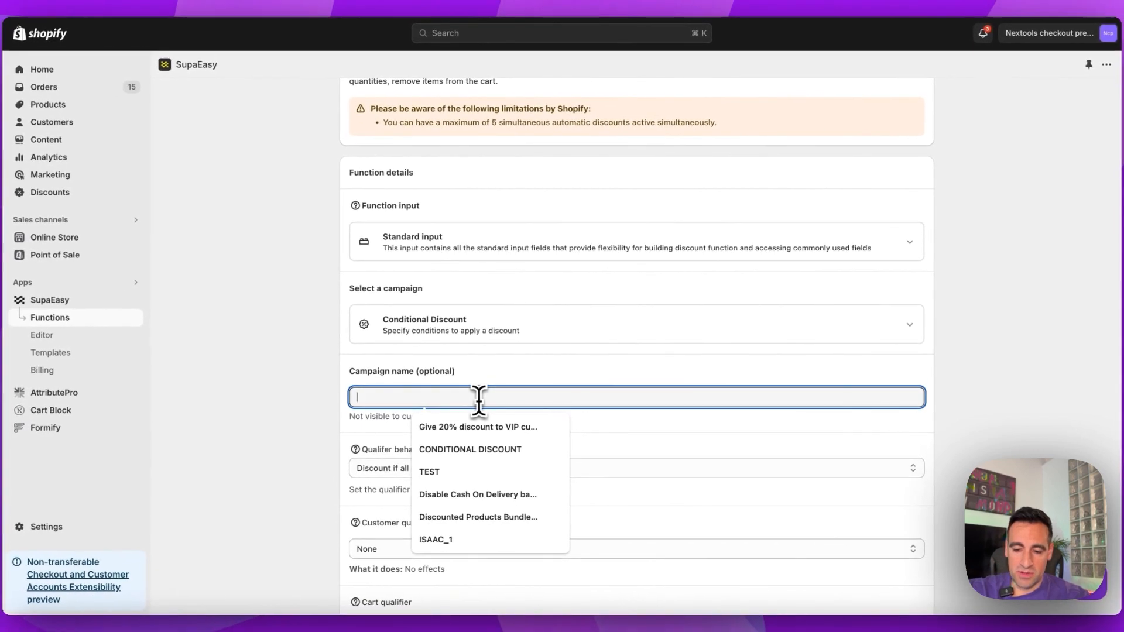
type("POS DISCOUNT")
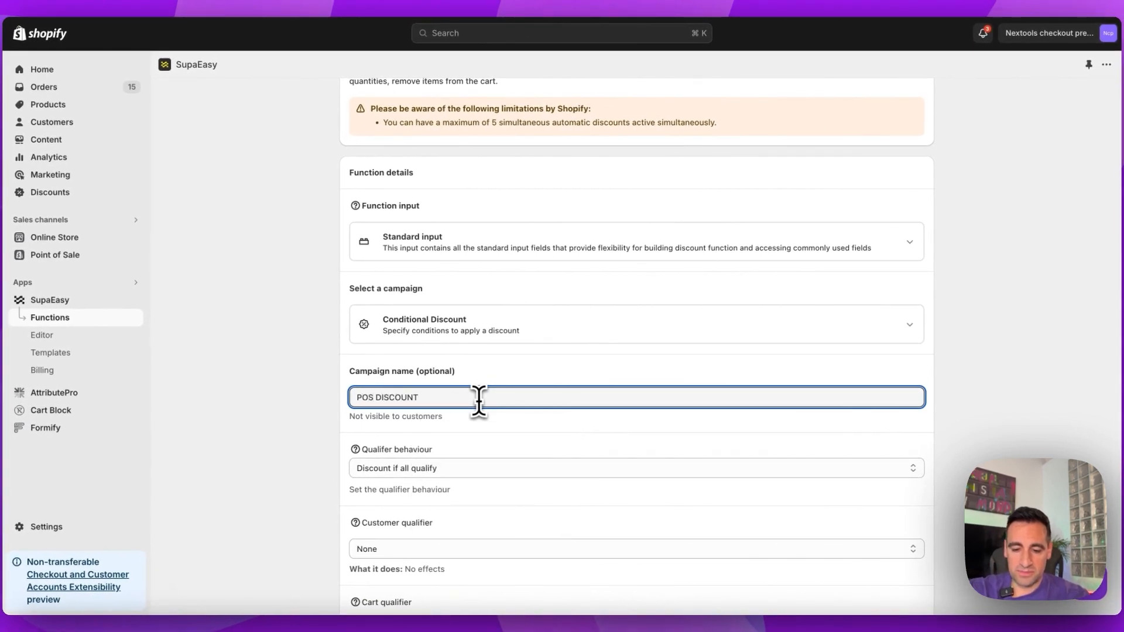
type(" ORDER")
key("super+a")
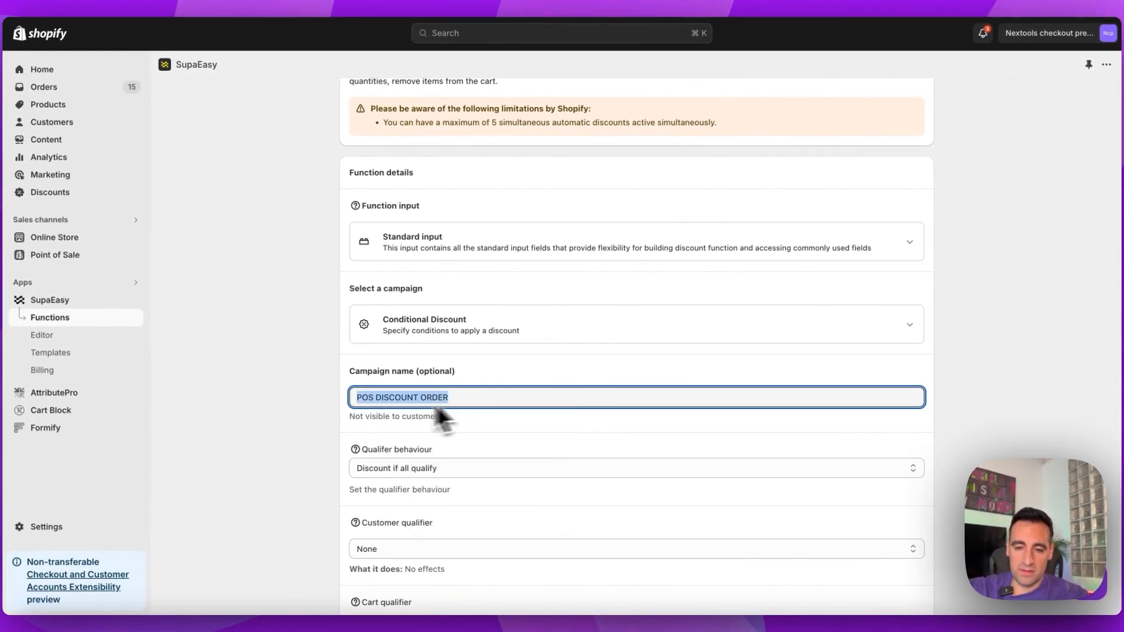
- Set the cart qualifier to Cart has attribute with the attribute key ap_locationId
scroll(410, 422, "down", 4)
left_click(457, 367)
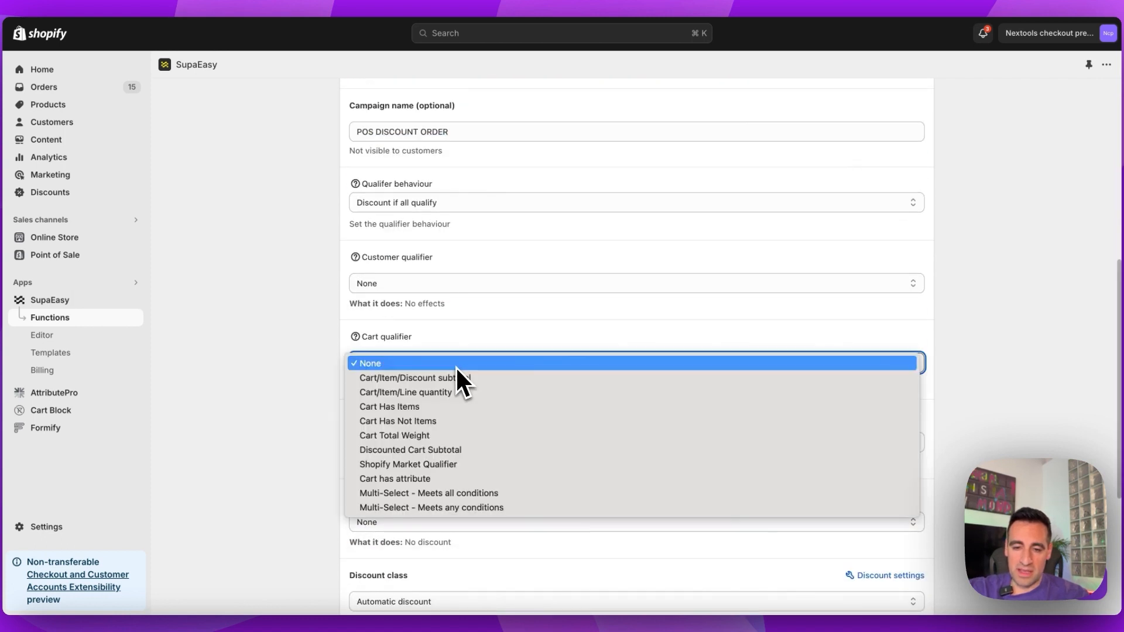
left_click(446, 478)
left_click(410, 419)
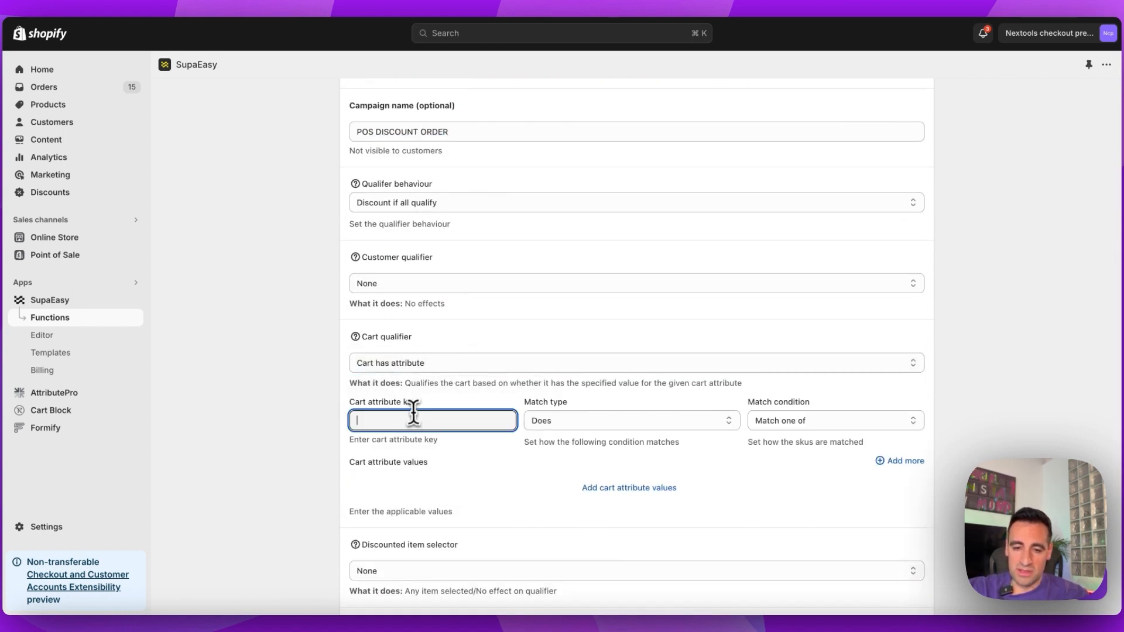
type("ap_locationId")
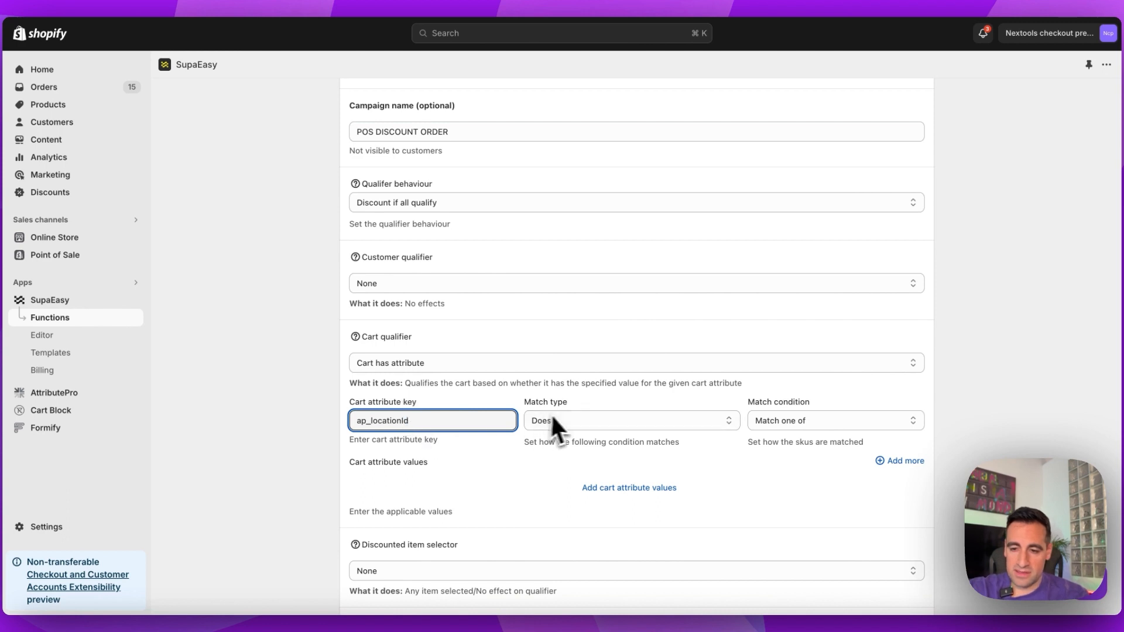
- Add 1245435 as a cart attribute value for the cart qualifier
left_click(644, 486)
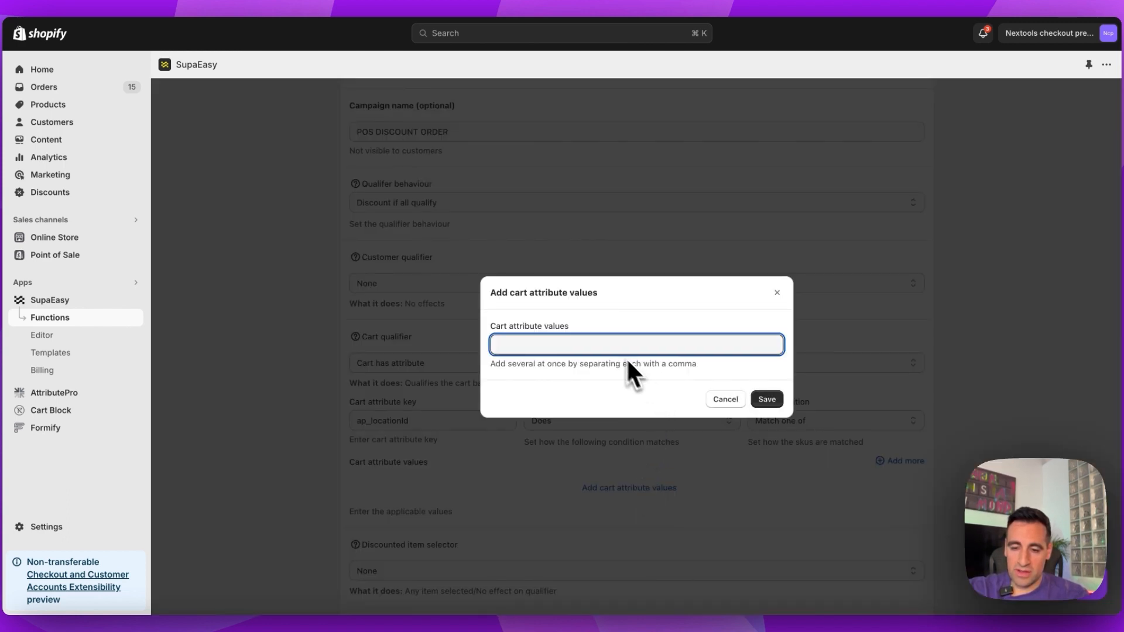
type("1245435")
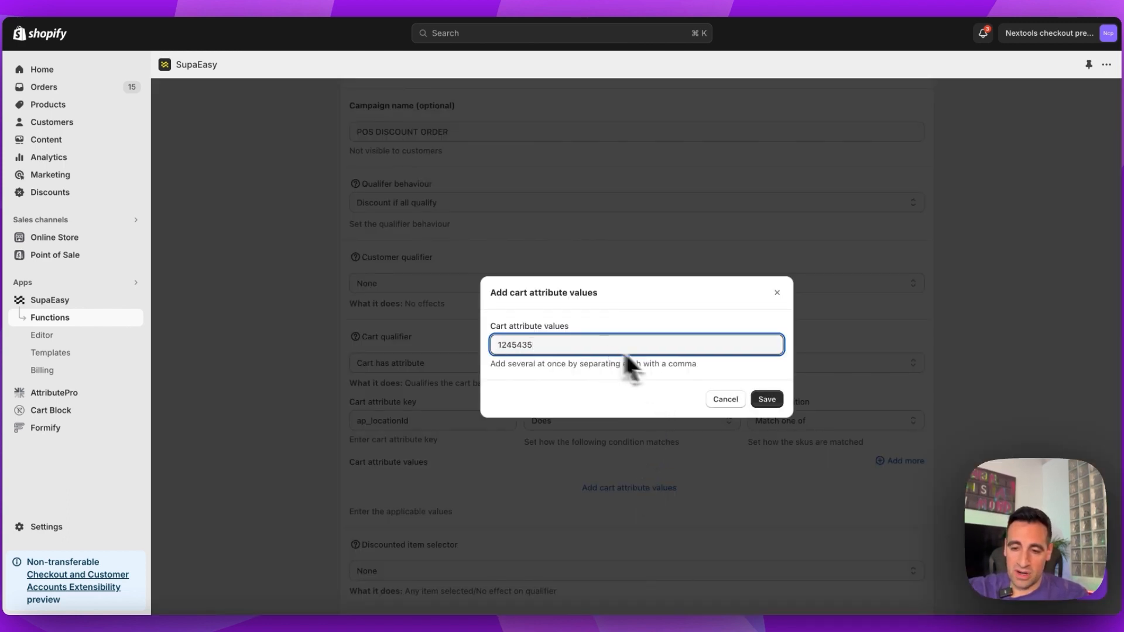
left_click(766, 400)
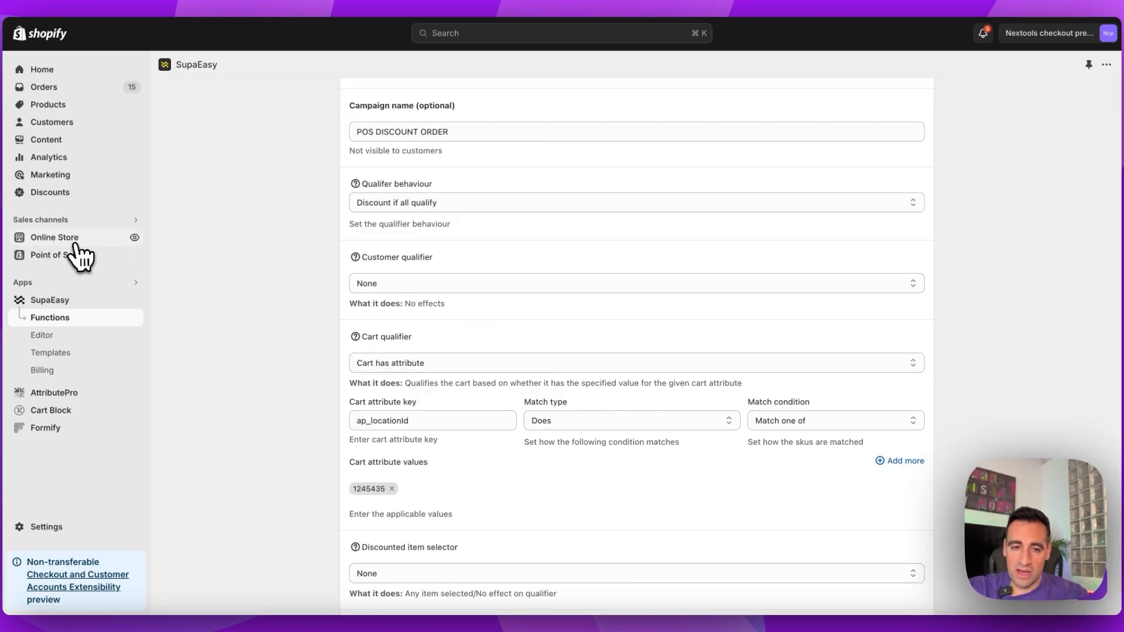
- Open the Shop location page under the Point of Sale locations to look up its location ID
left_click(68, 258)
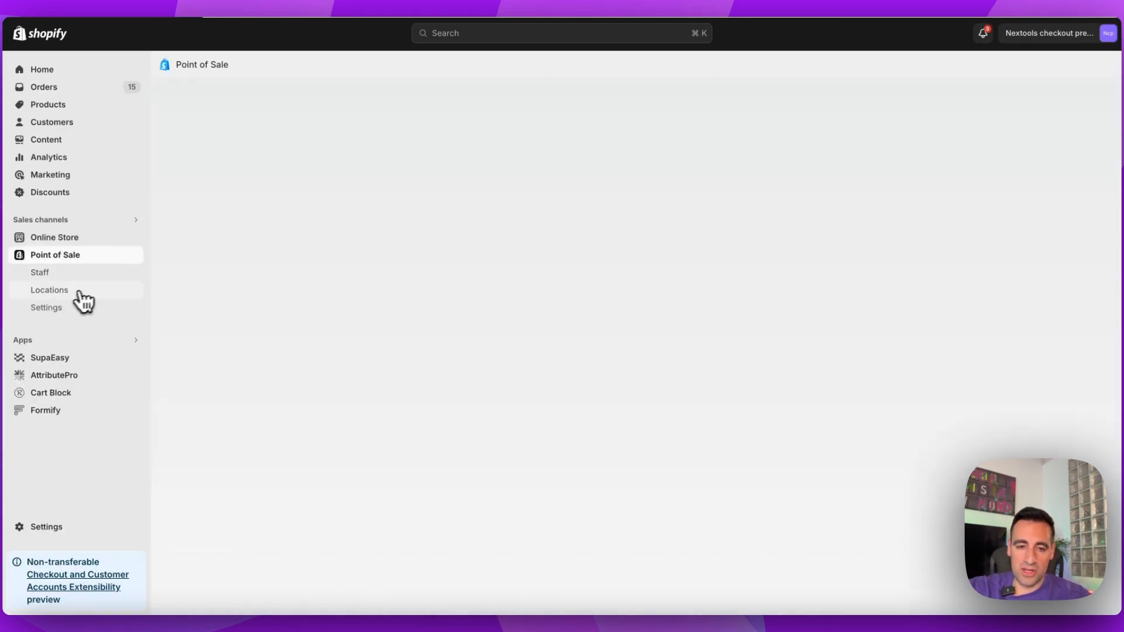
left_click(69, 294)
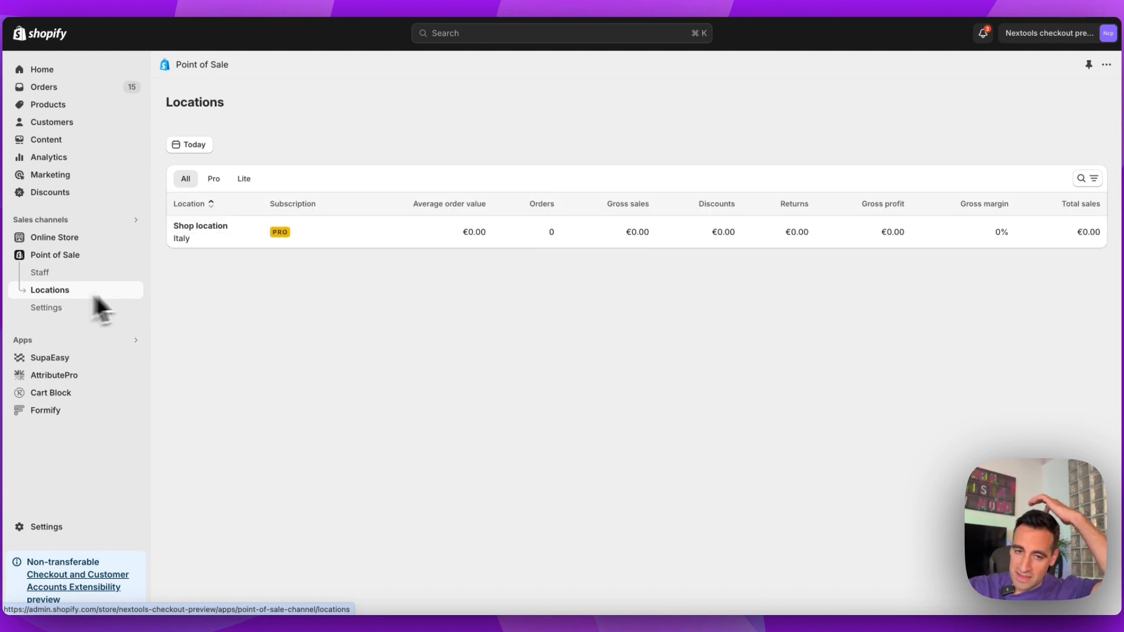
left_click(216, 230)
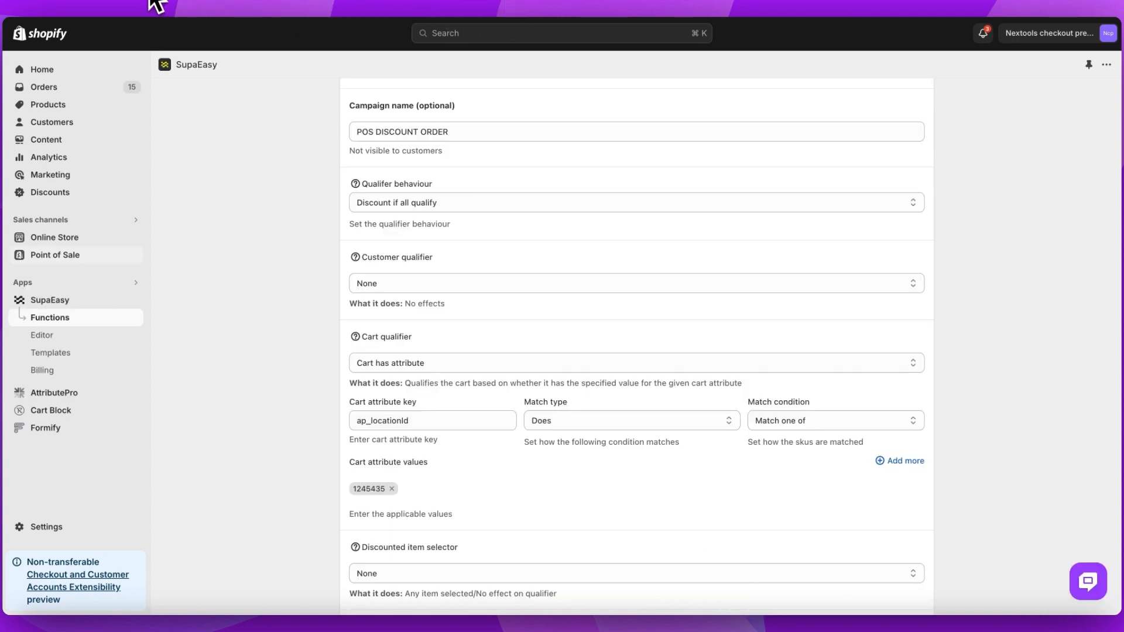
scroll(352, 188, "down", 2)
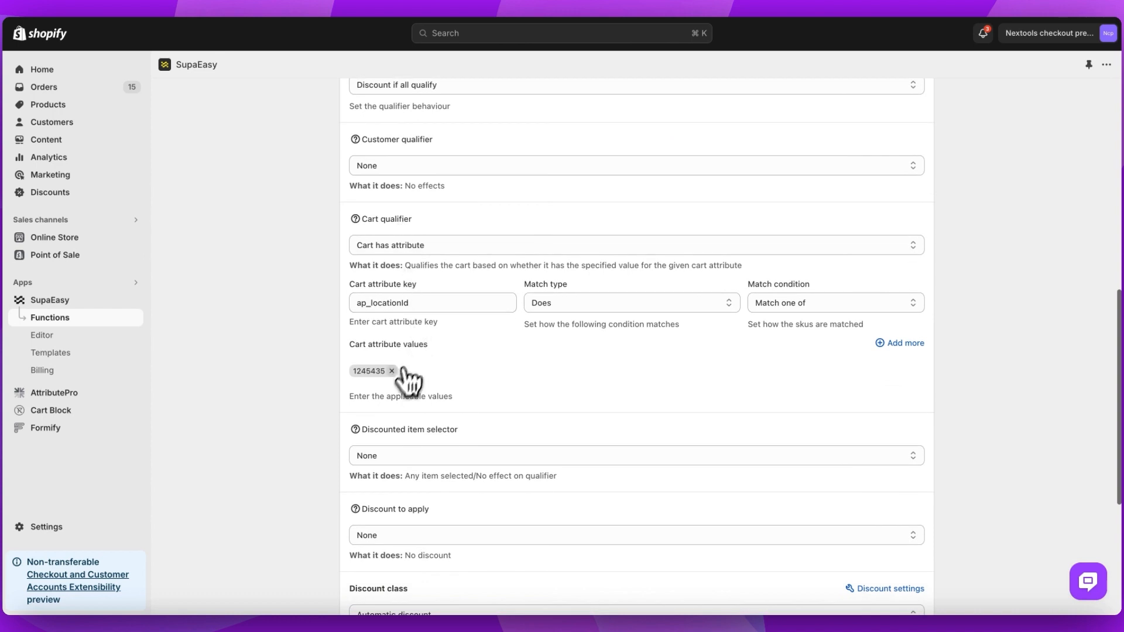
left_click(392, 371)
left_click(628, 372)
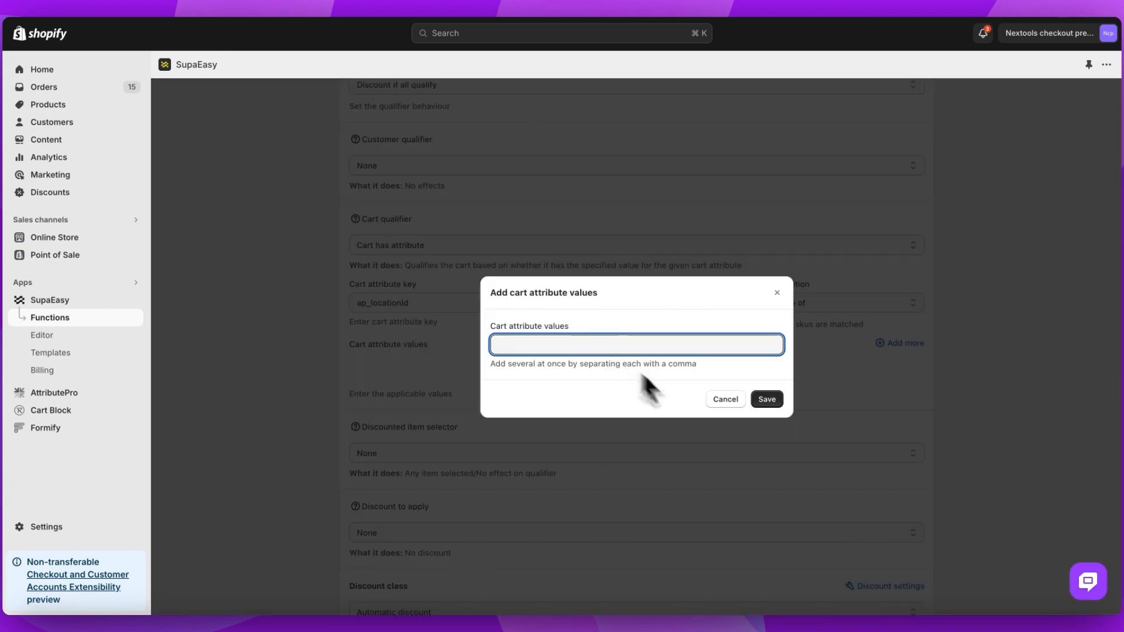
key("super+v")
left_click(768, 398)
scroll(655, 331, "down", 4)
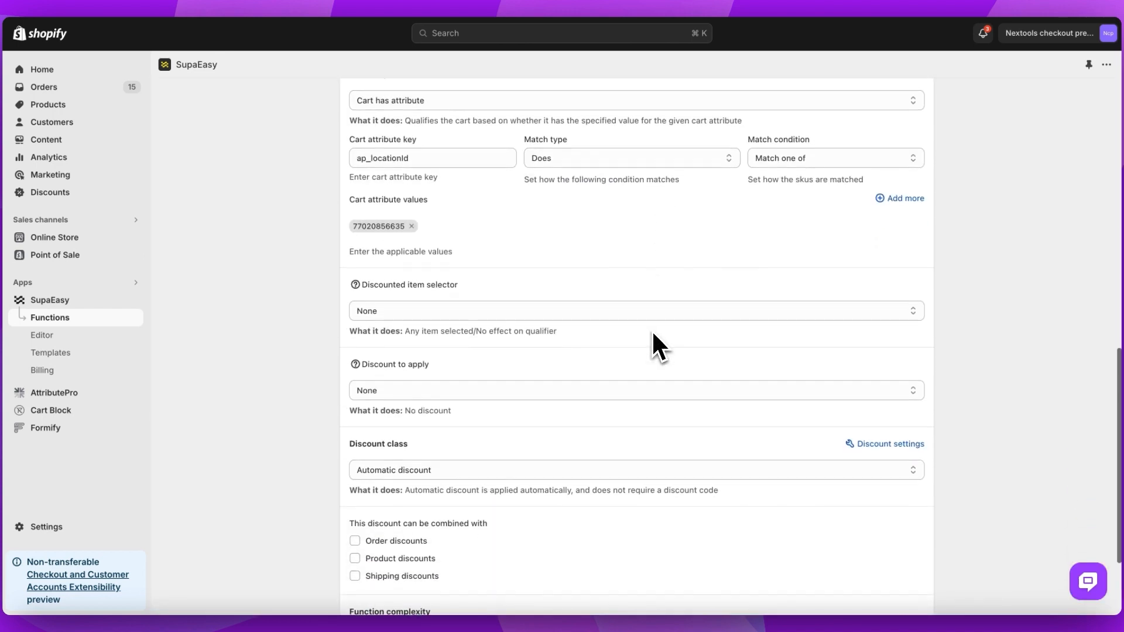
- Set the discount to apply to Percentage Total Discount with amount 20 and the message 10% OFF ON POS
left_click(652, 337)
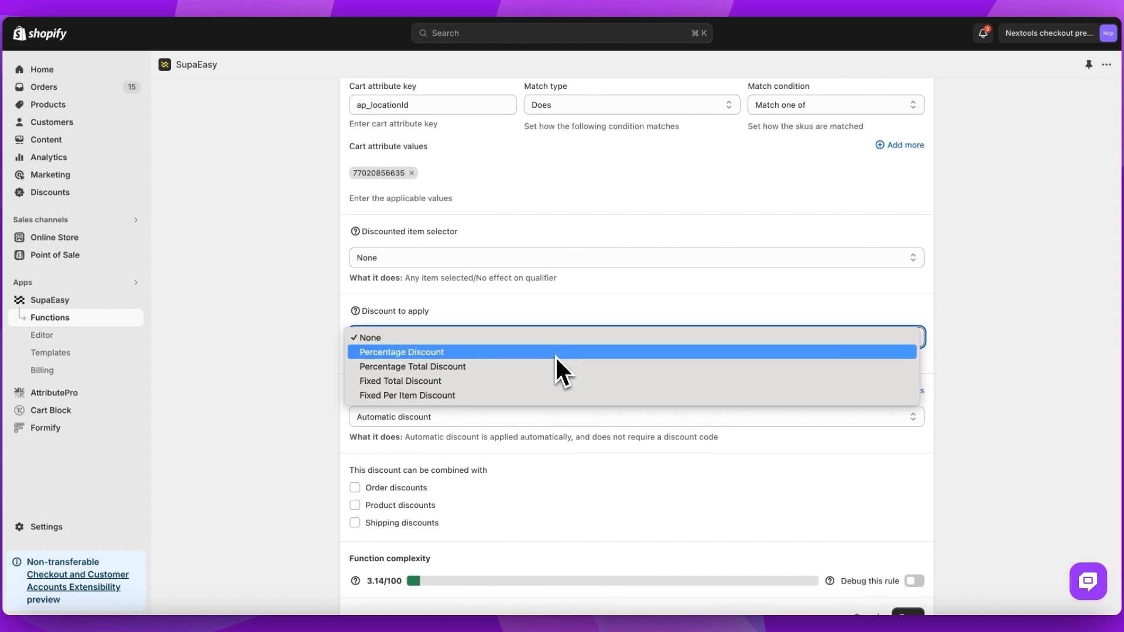
left_click(553, 366)
left_click(497, 395)
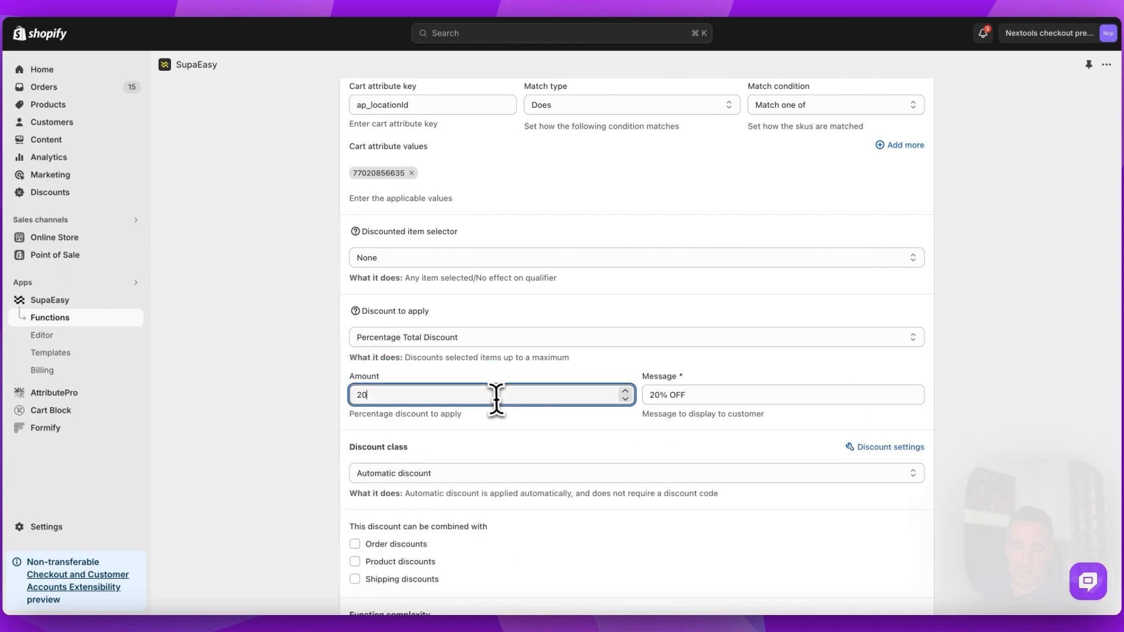
key("Left")
key("shift+Left")
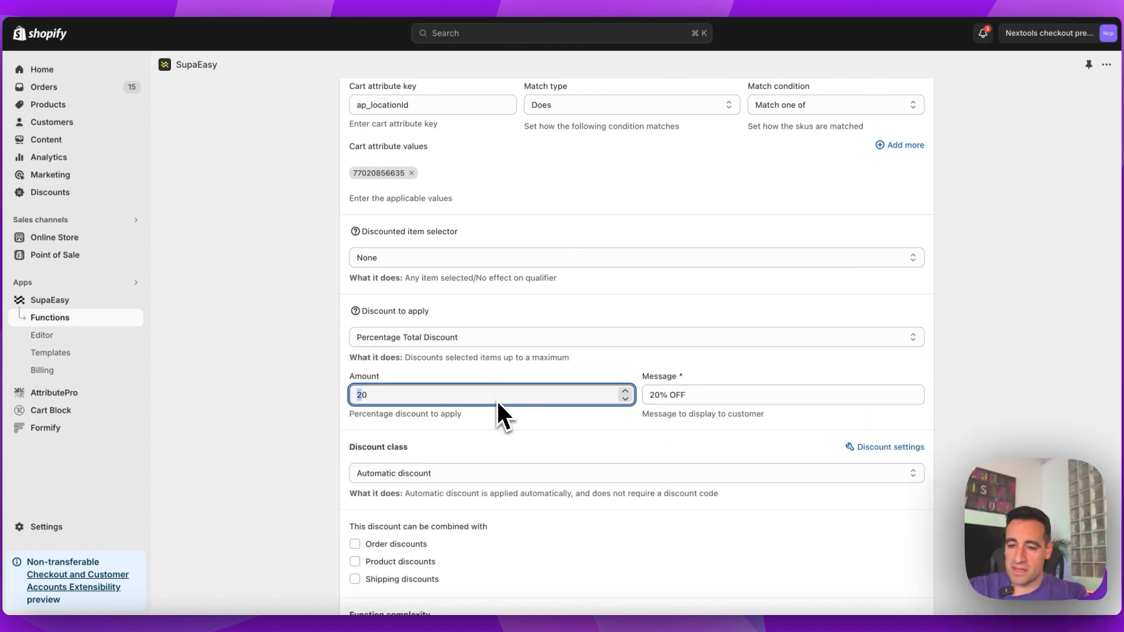
key("Tab")
type("10% OFF ON POS")
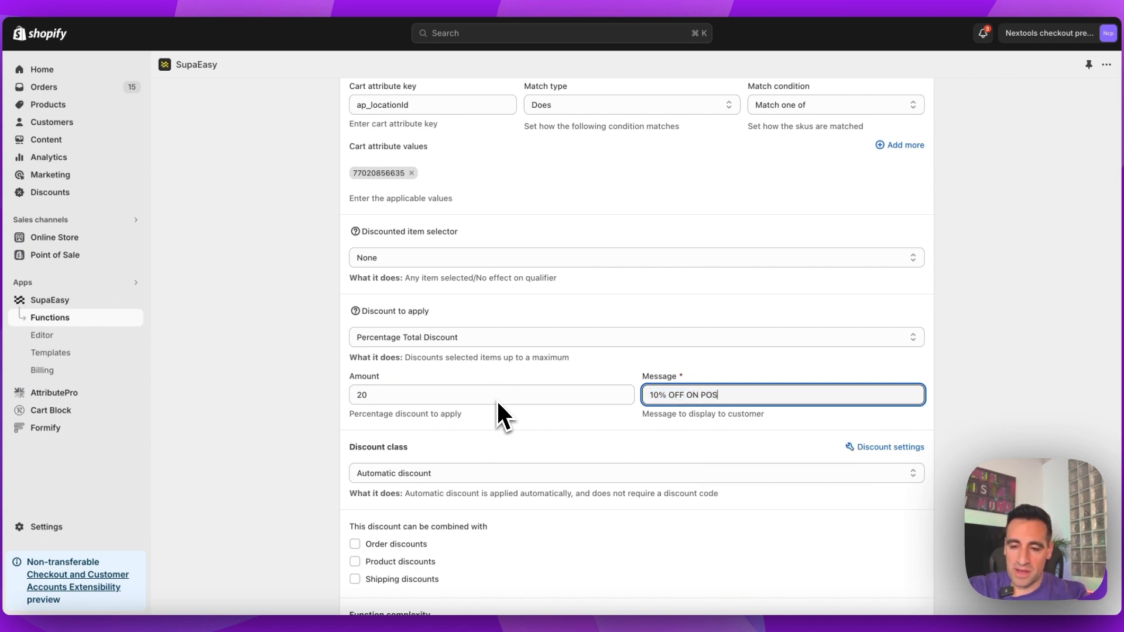
- Allow the discount to be combined with order, product and shipping discounts, and save the function
scroll(539, 400, "down", 3)
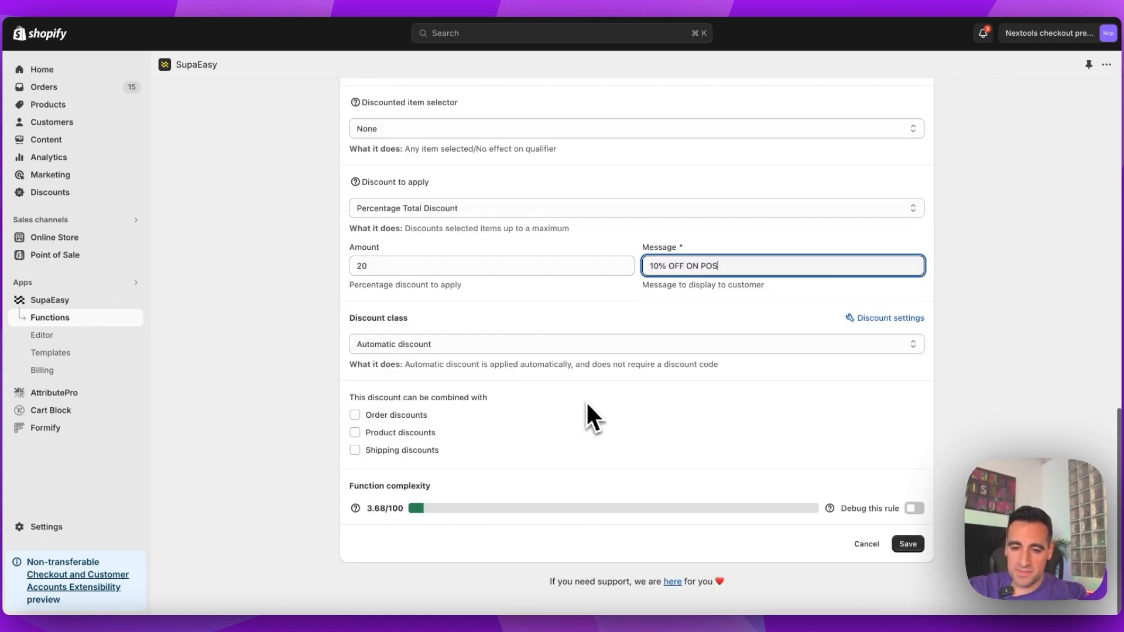
left_click(419, 416)
left_click(417, 433)
left_click(427, 451)
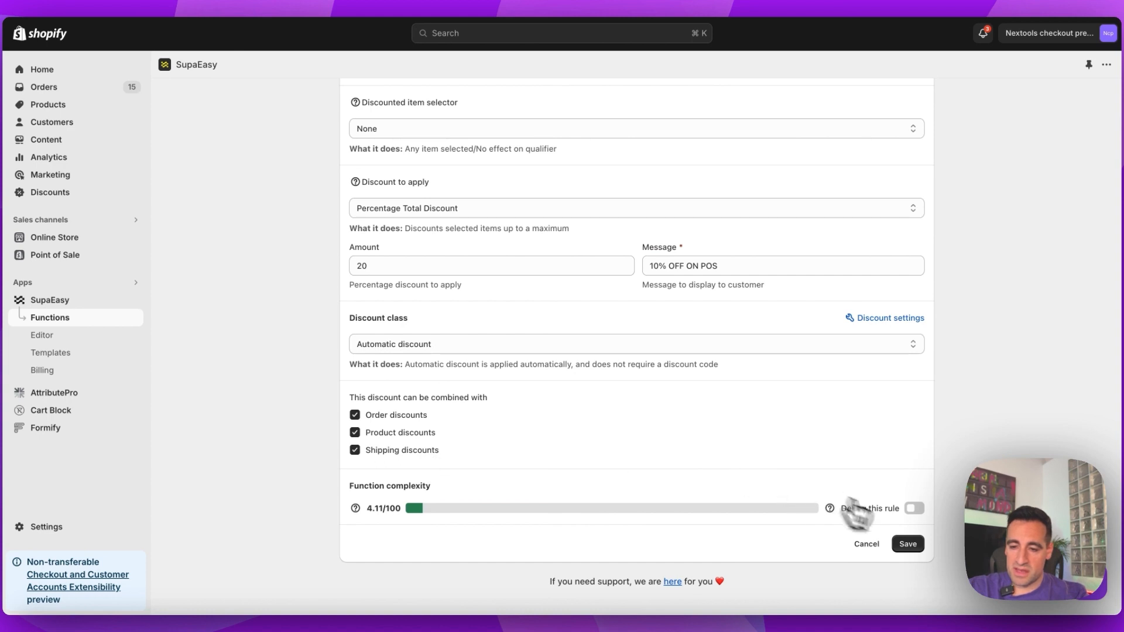
scroll(826, 461, "up", 2)
scroll(826, 459, "up", 5)
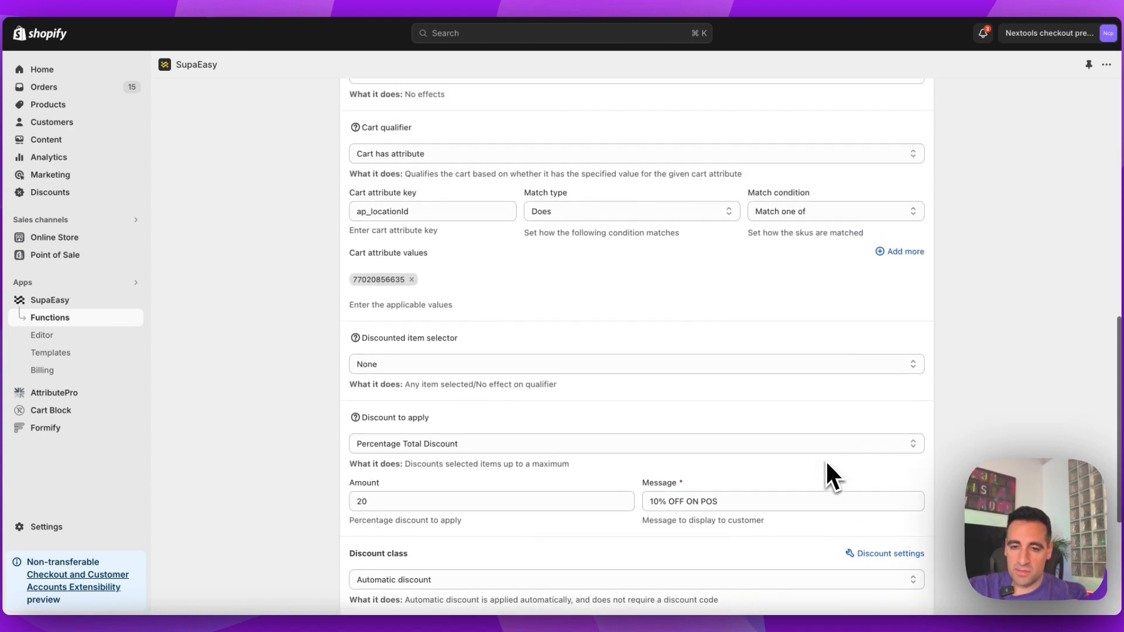
scroll(825, 460, "down", 7)
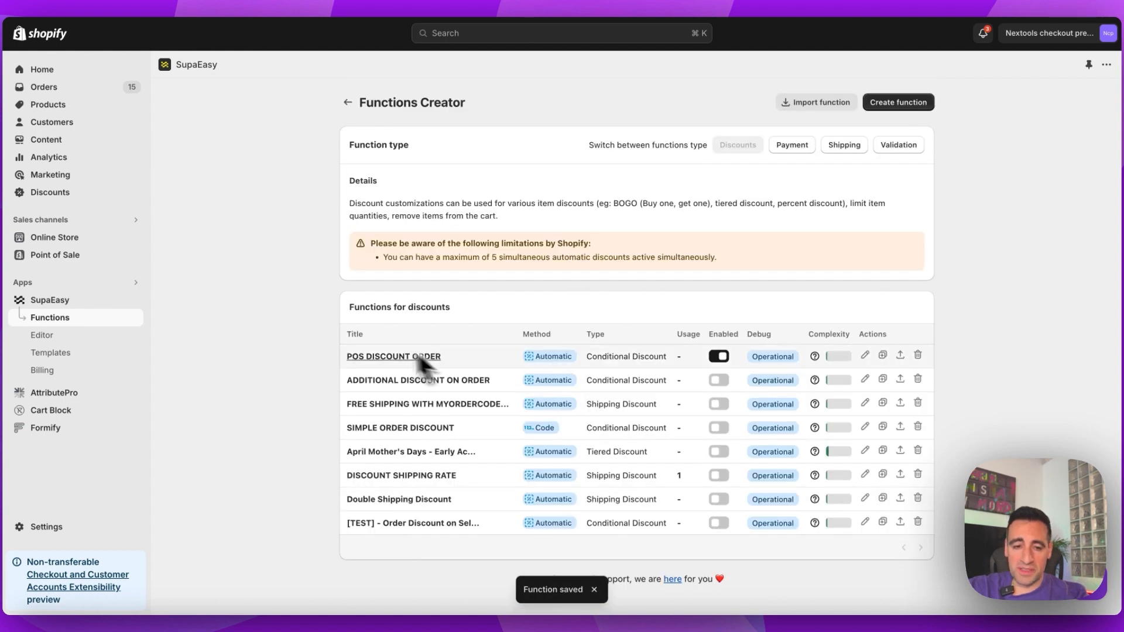
- Check the online store checkout for the Blu Plastic recycled T-shirt and return to the Shopify admin
left_click(135, 238)
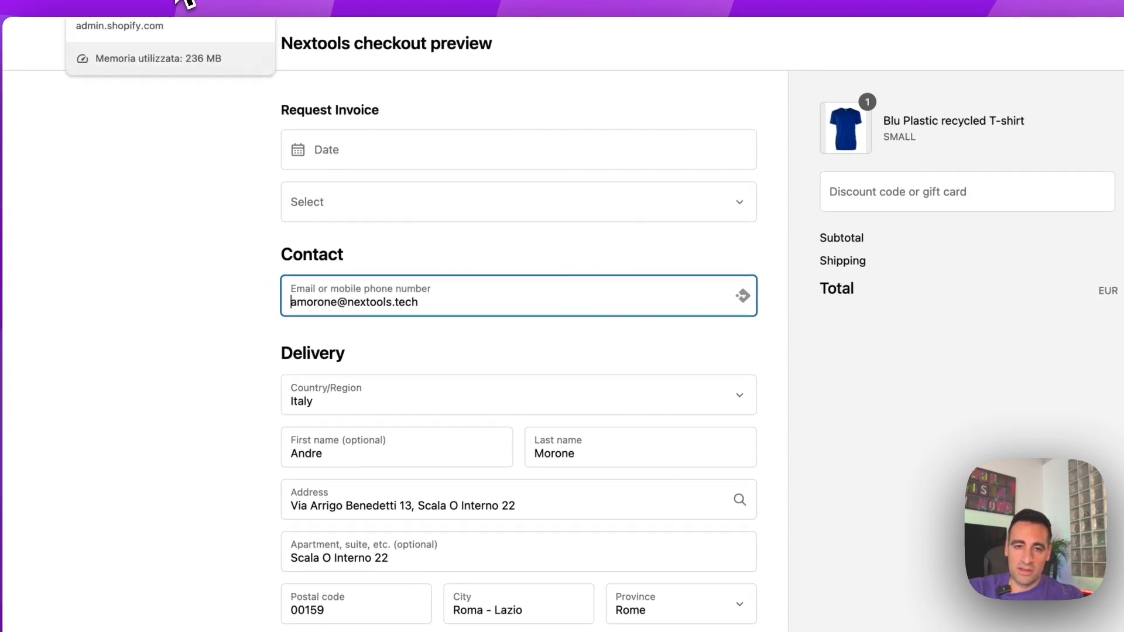
left_click(175, 0)
left_click(197, 2)
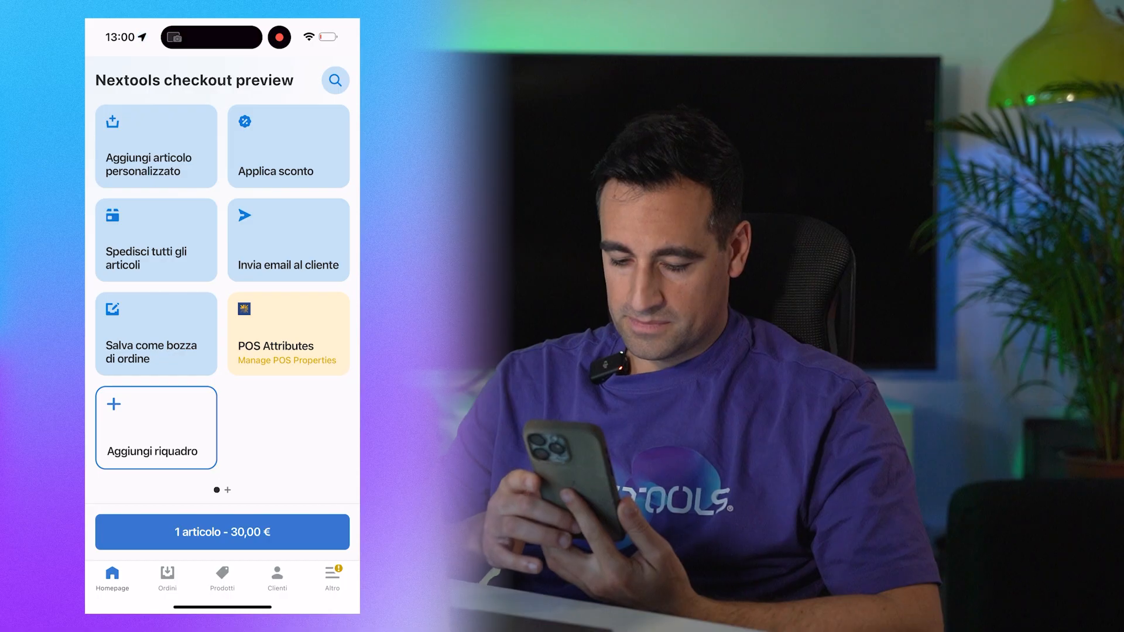
- Switch to the Shopify POS app, view the current cart attributes in AttributePro's Sync Attributes, and close it
left_click(288, 335)
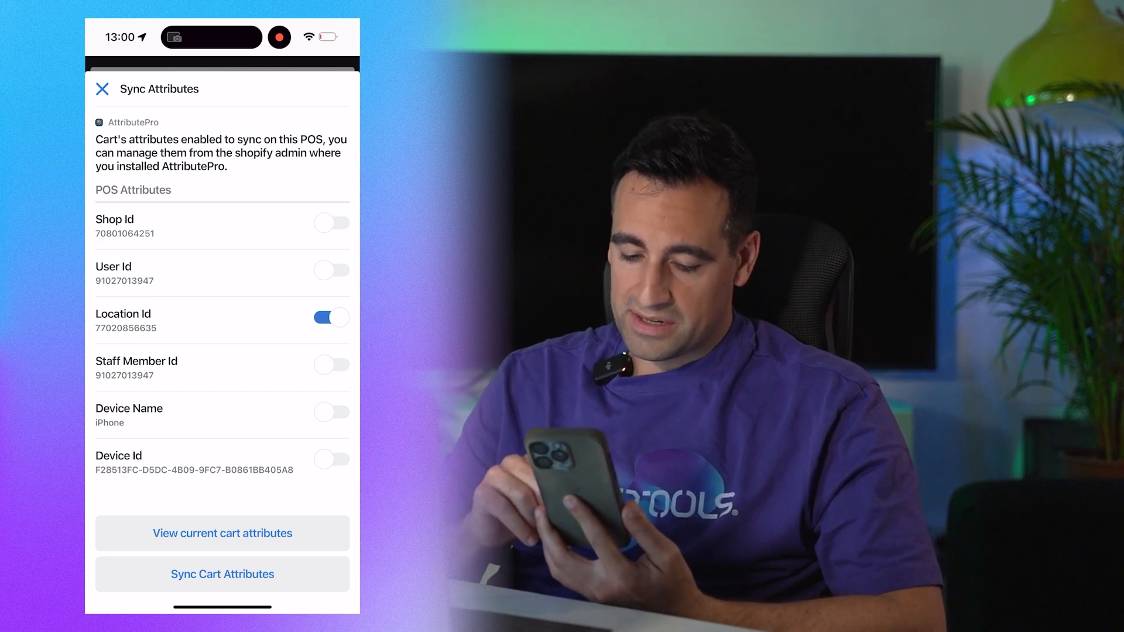
left_click(222, 533)
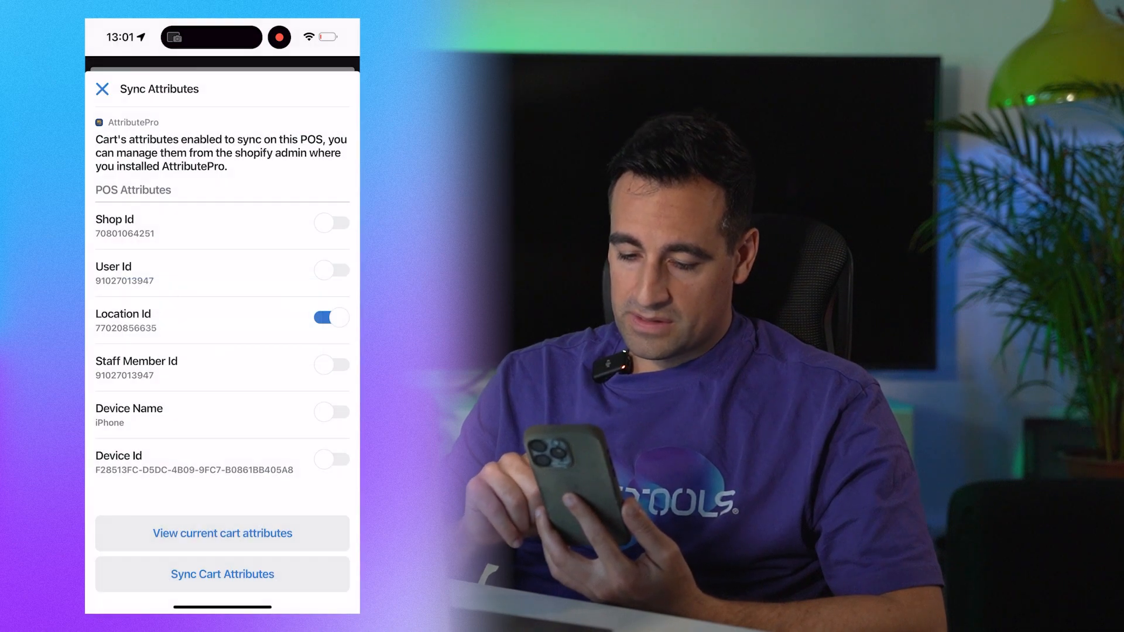
left_click(103, 89)
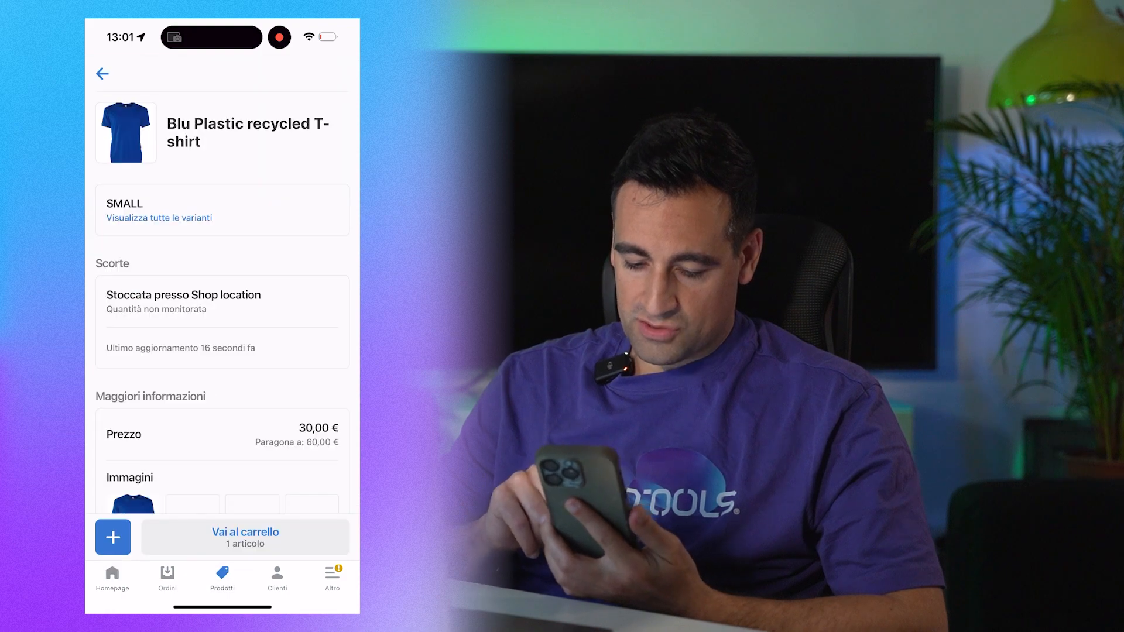
- Add another small Blu Plastic recycled T-shirt to the POS cart and open the cart to check its discount
left_click(113, 537)
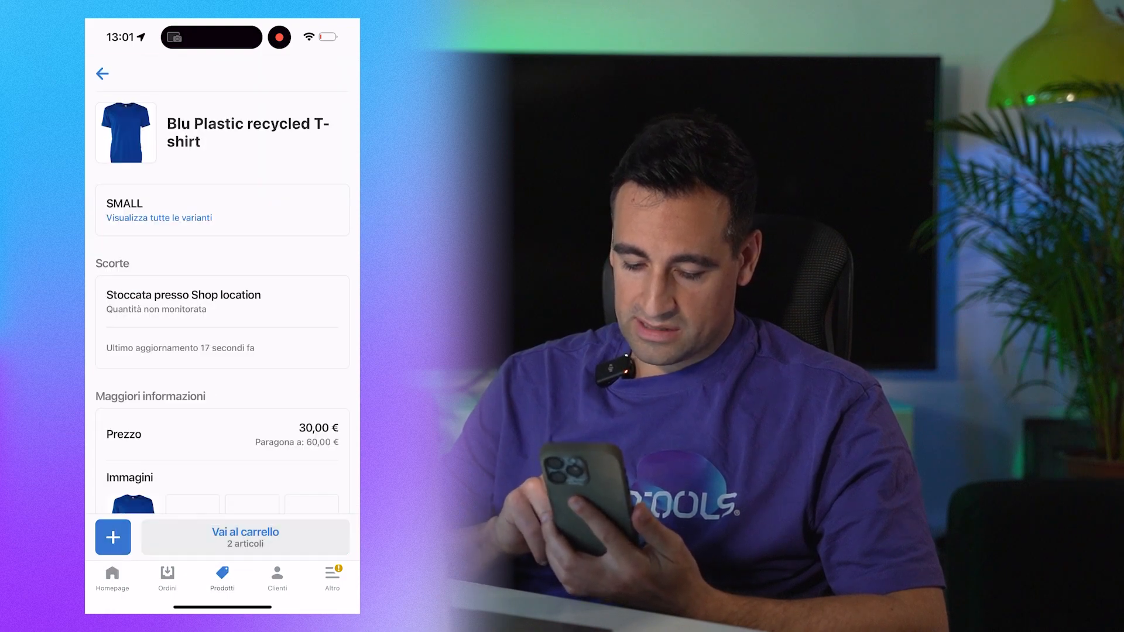
left_click_drag(88, 380, 281, 381)
left_click(168, 578)
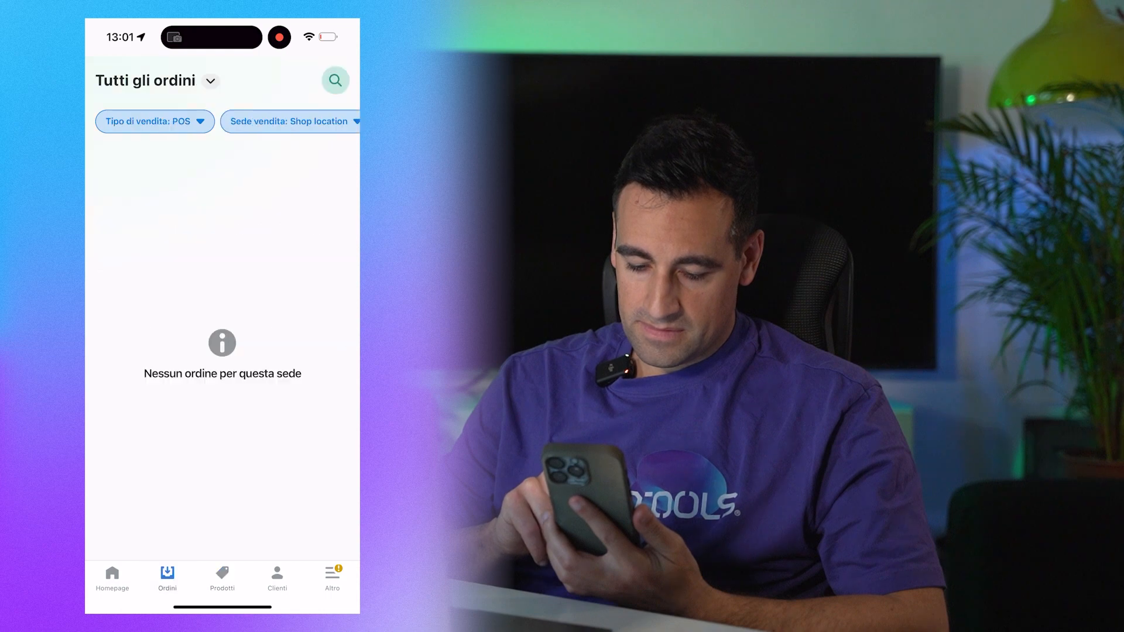
left_click(113, 578)
left_click(223, 532)
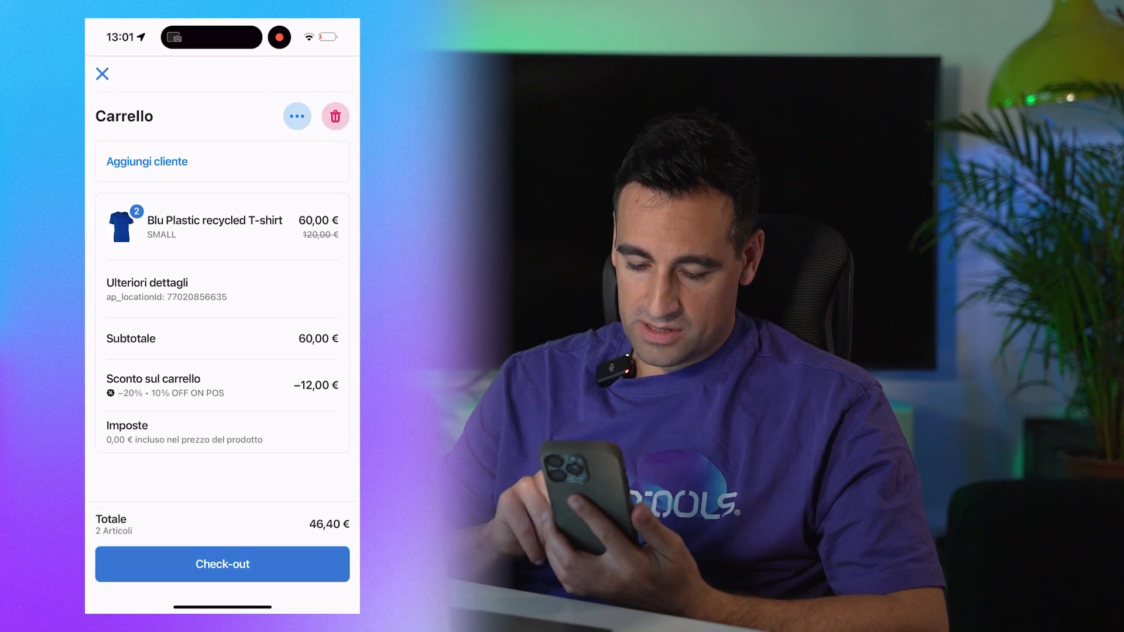